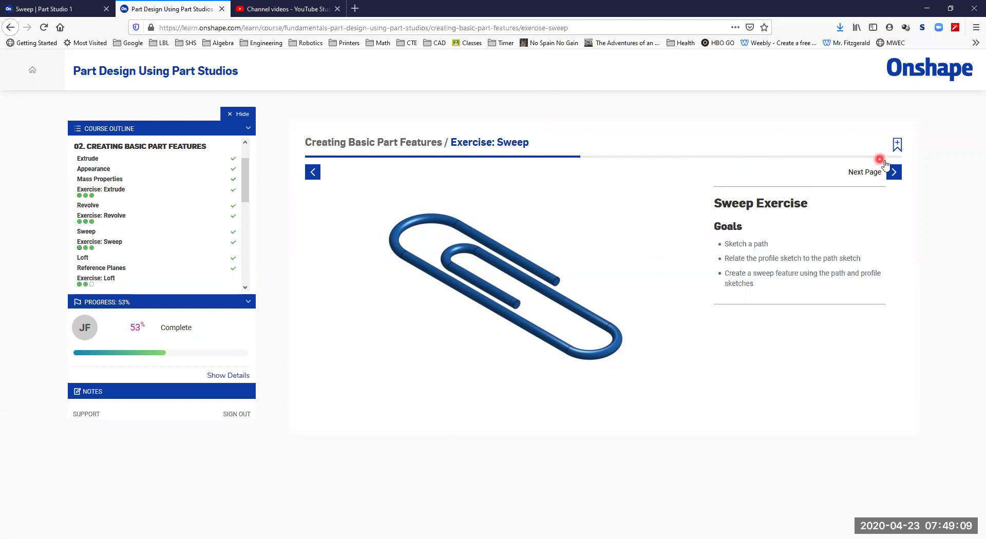
# Step: Advance the Sweep exercise lesson to slide 1 of 13 with the Step 1 instructions
pyautogui.click(893, 172)
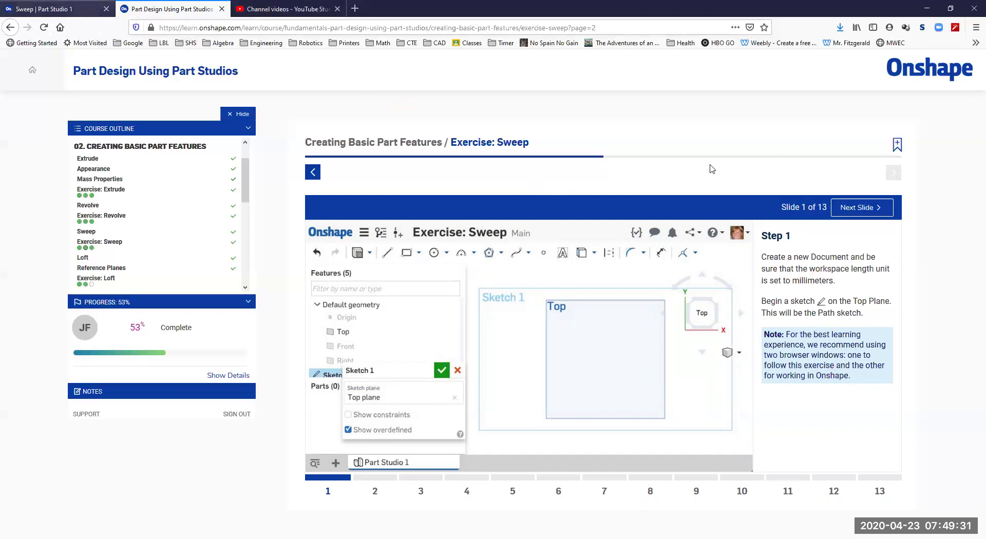
pyautogui.hotkey('ctrl', 'shift', 'Tab')
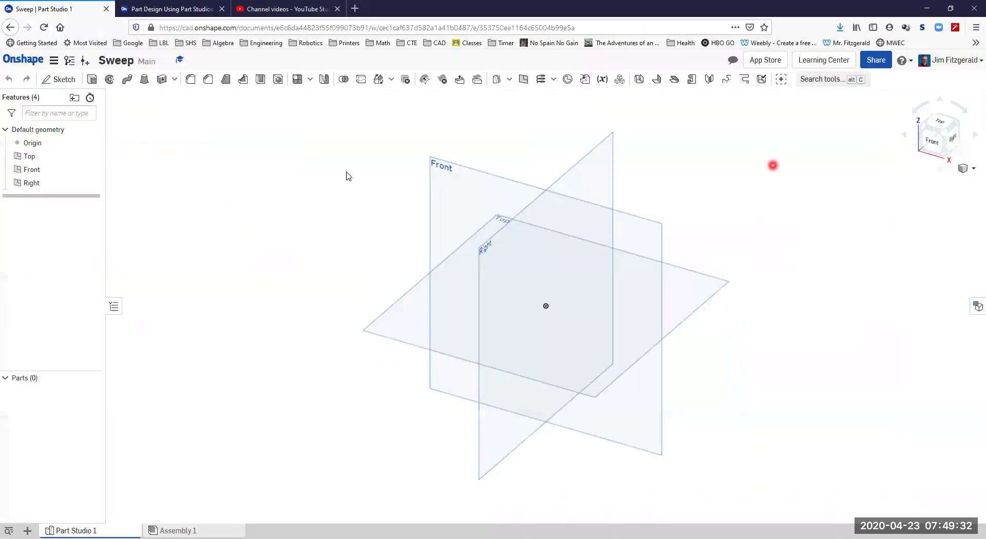
pyautogui.click(53, 65)
pyautogui.click(114, 130)
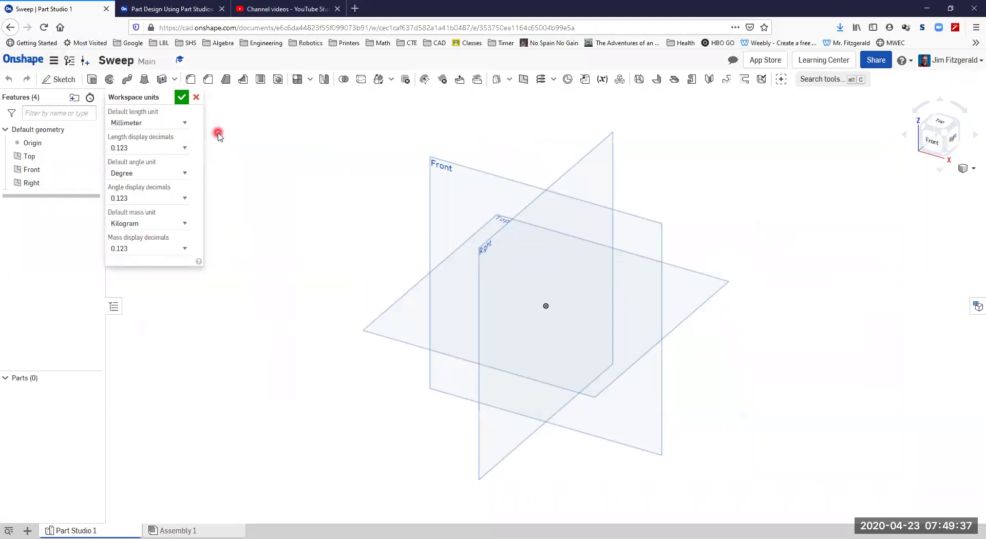
pyautogui.click(182, 97)
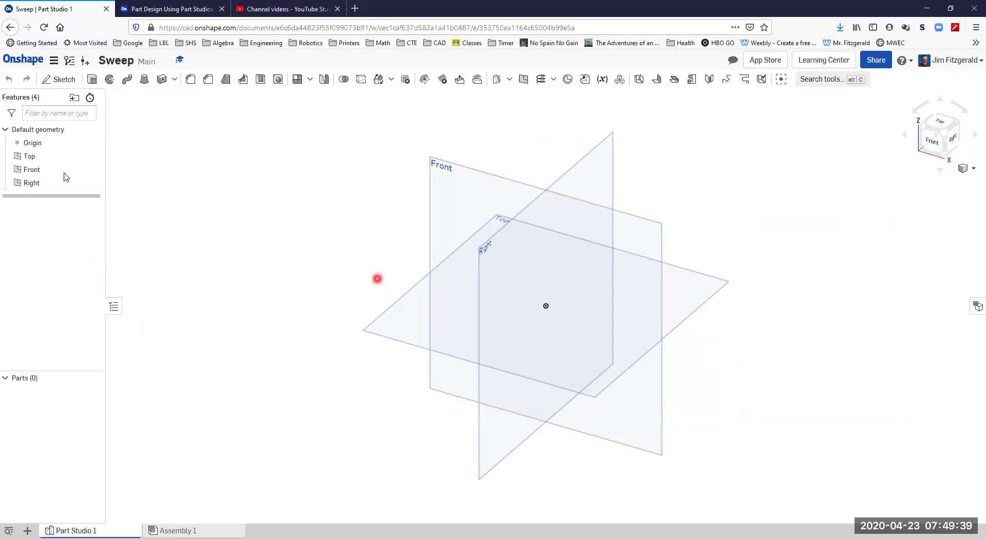
# Step: Create Sketch 1 on the Top plane, view it face-on, and hide the default planes
pyautogui.click(62, 79)
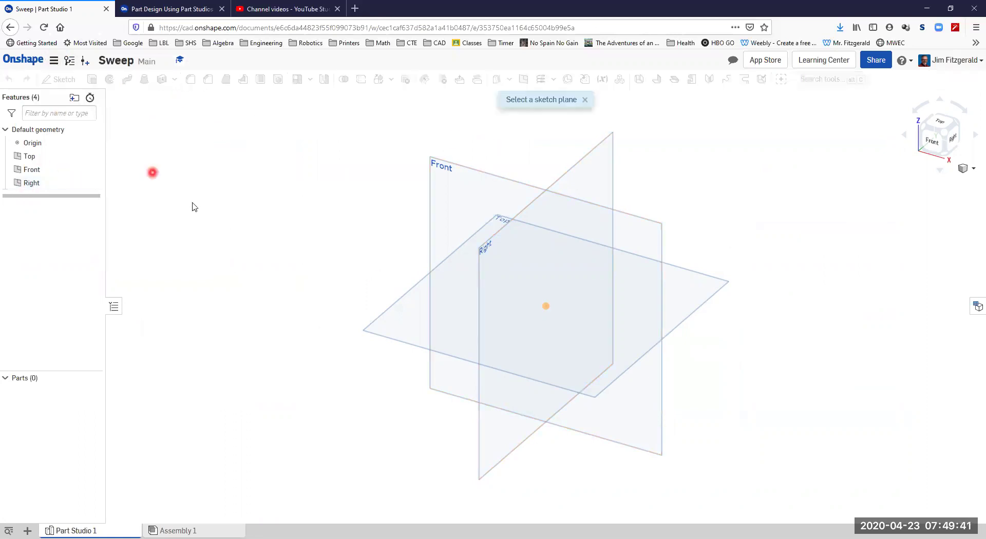
pyautogui.click(393, 310)
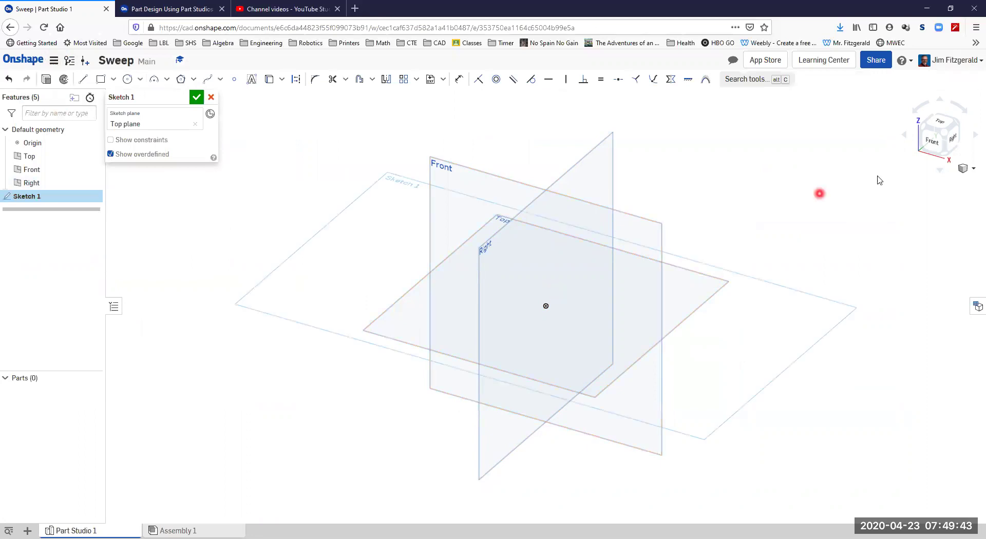
pyautogui.press('n')
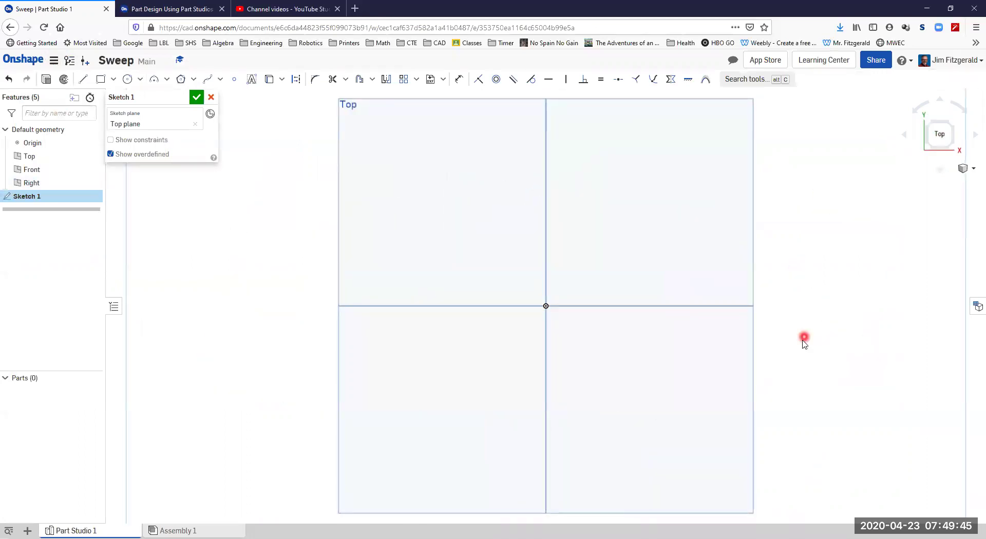
pyautogui.press('p')
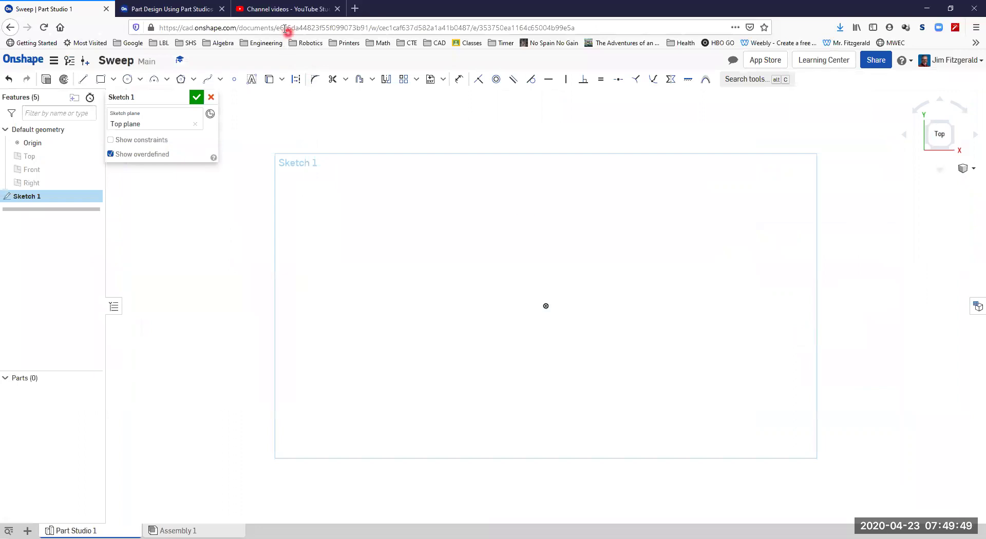
# Step: Show Slide 2 of 13 with the paperclip path of lines and arcs to sketch
pyautogui.click(160, 9)
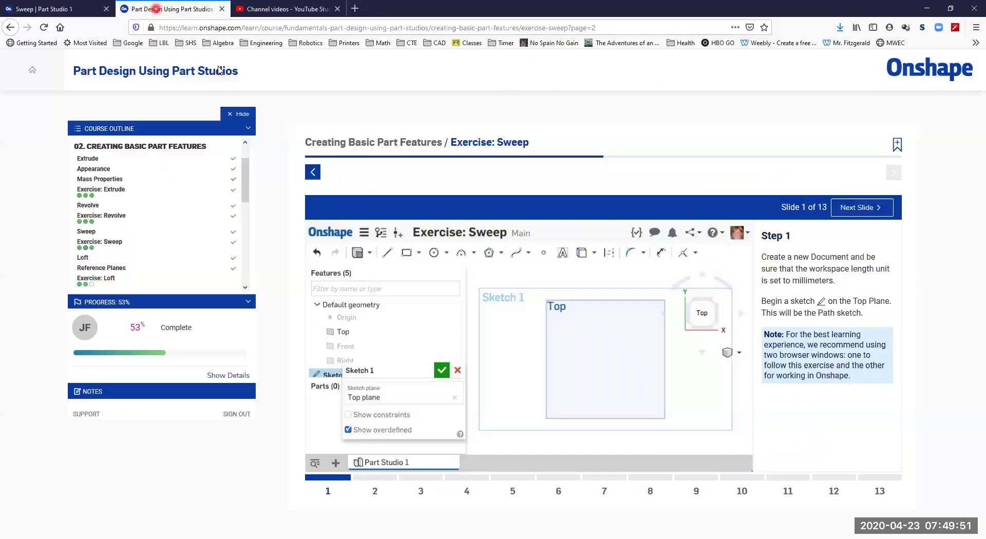
pyautogui.click(374, 489)
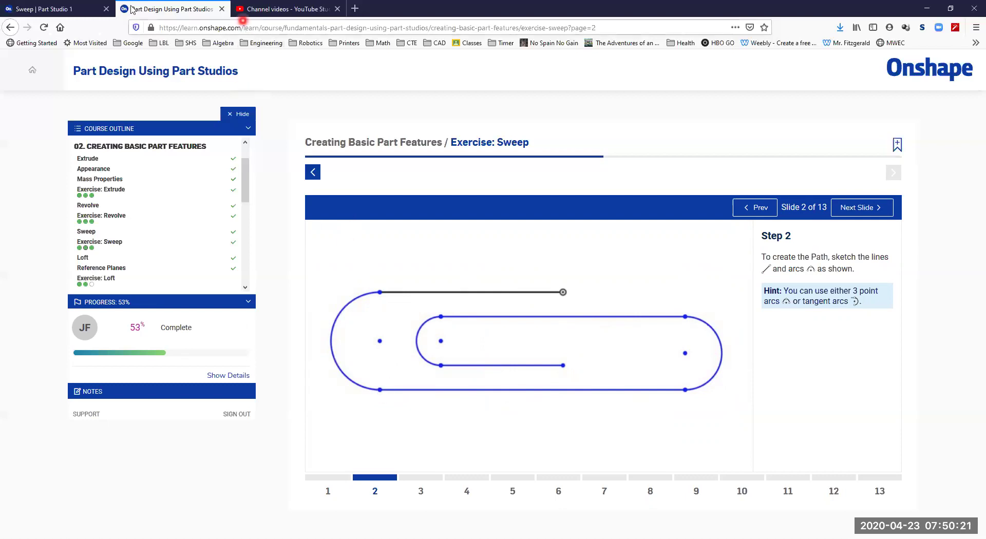
# Step: Draw a short horizontal line leftward from the origin
pyautogui.hotkey('ctrl', 'shift', 'Tab')
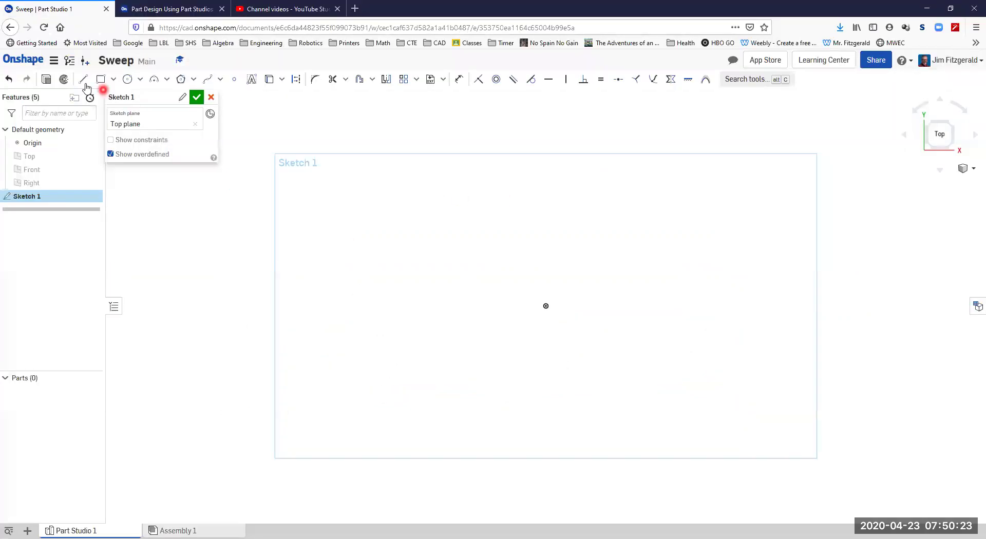
pyautogui.click(83, 79)
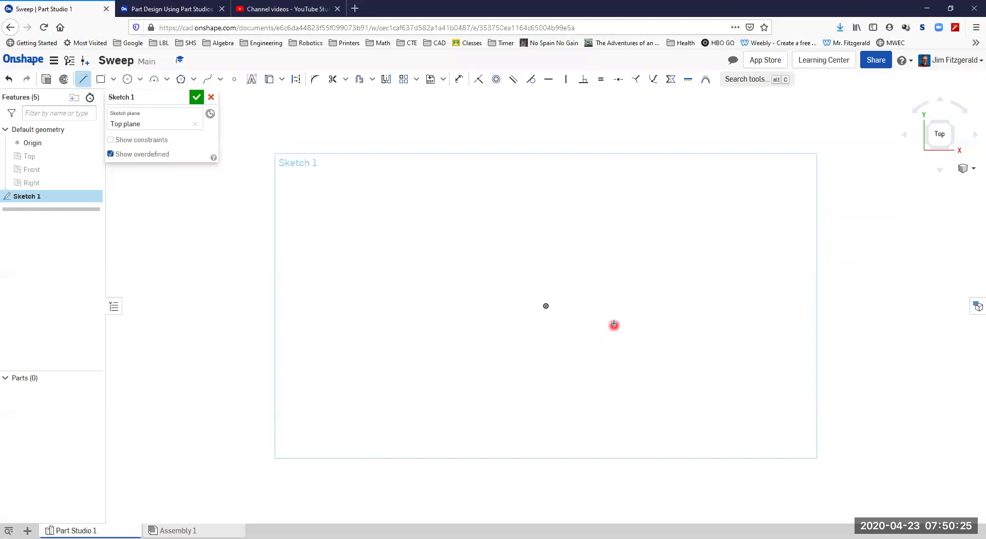
pyautogui.click(545, 307)
pyautogui.moveTo(544, 306); pyautogui.dragTo(409, 306)
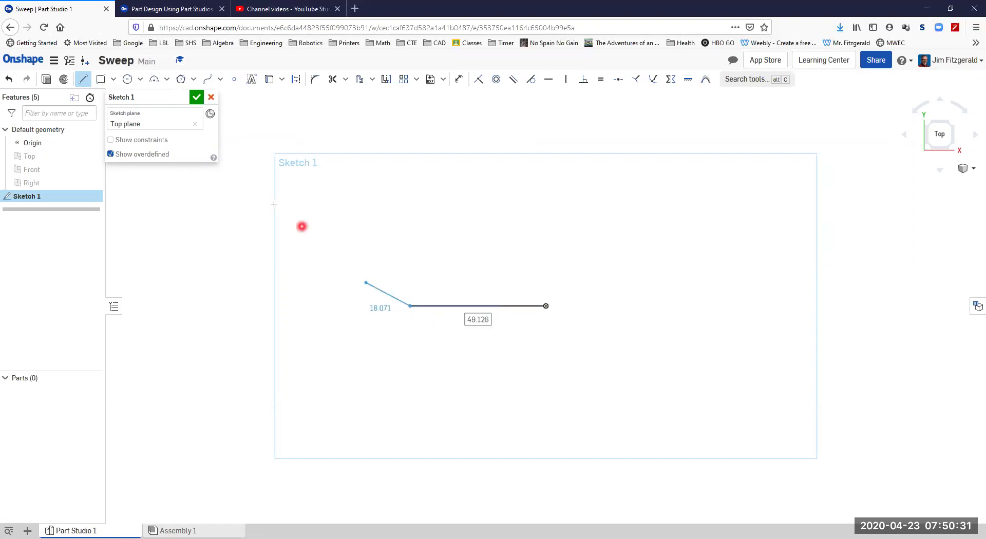
pyautogui.moveTo(116, 95)
pyautogui.mouseDown()
pyautogui.moveTo(132, 84)
pyautogui.moveTo(339, 284)
pyautogui.moveTo(103, 93)
pyautogui.mouseUp()
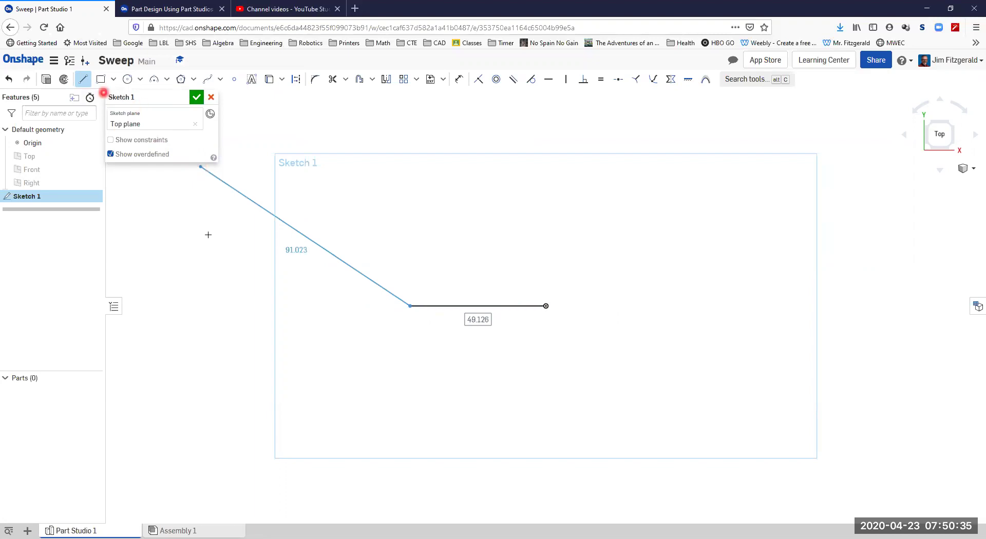
pyautogui.click(84, 80)
pyautogui.click(84, 80)
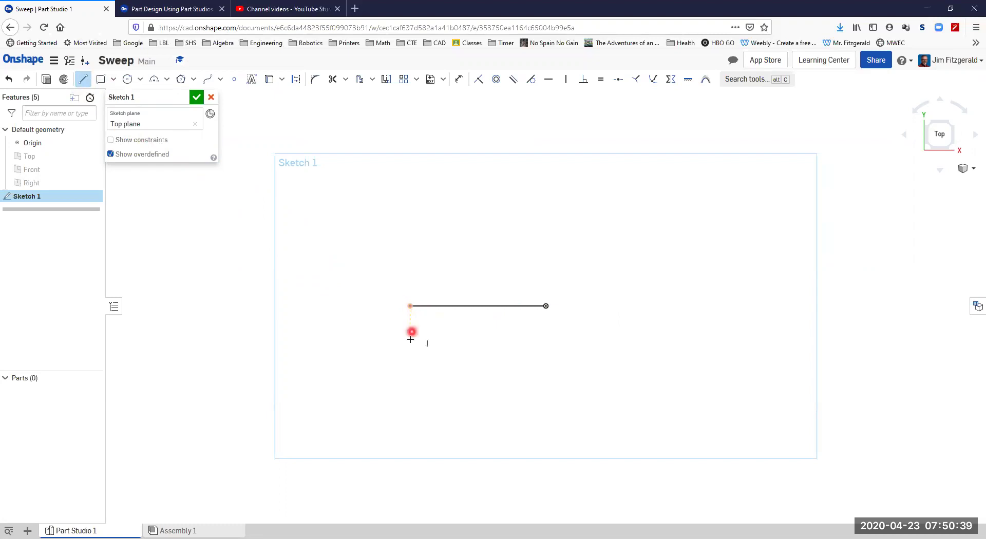
# Step: Draw a longer horizontal line (92.123) below it with its left end aligned
pyautogui.moveTo(414, 350); pyautogui.dragTo(432, 137)
pyautogui.click(183, 12)
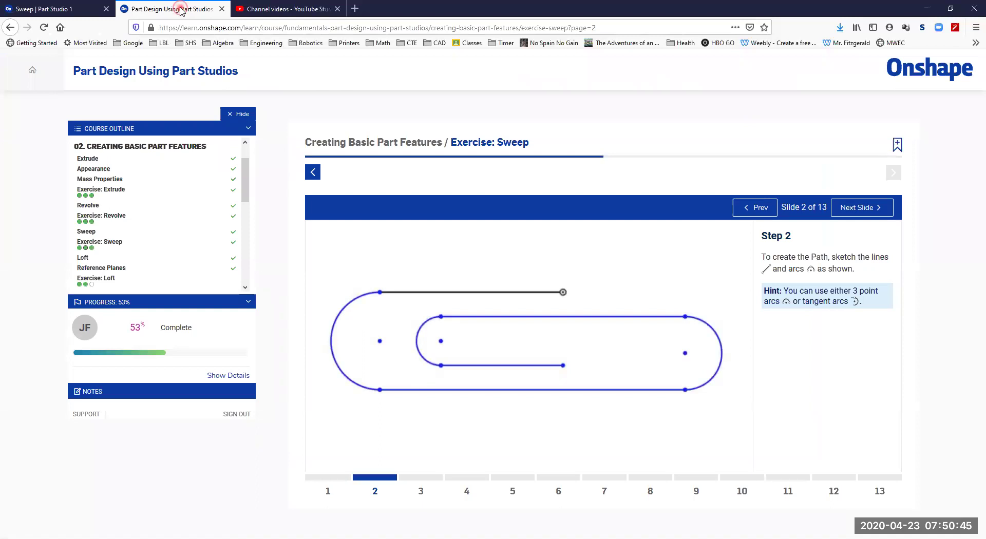
pyautogui.click(46, 9)
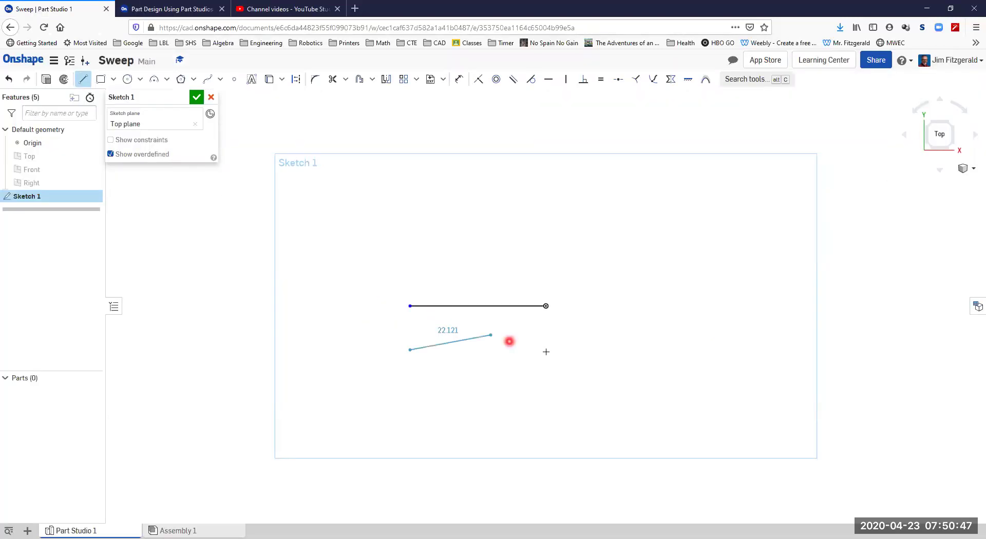
pyautogui.moveTo(679, 351)
pyautogui.mouseDown()
pyautogui.moveTo(692, 351)
pyautogui.moveTo(653, 351)
pyautogui.moveTo(664, 350)
pyautogui.mouseUp()
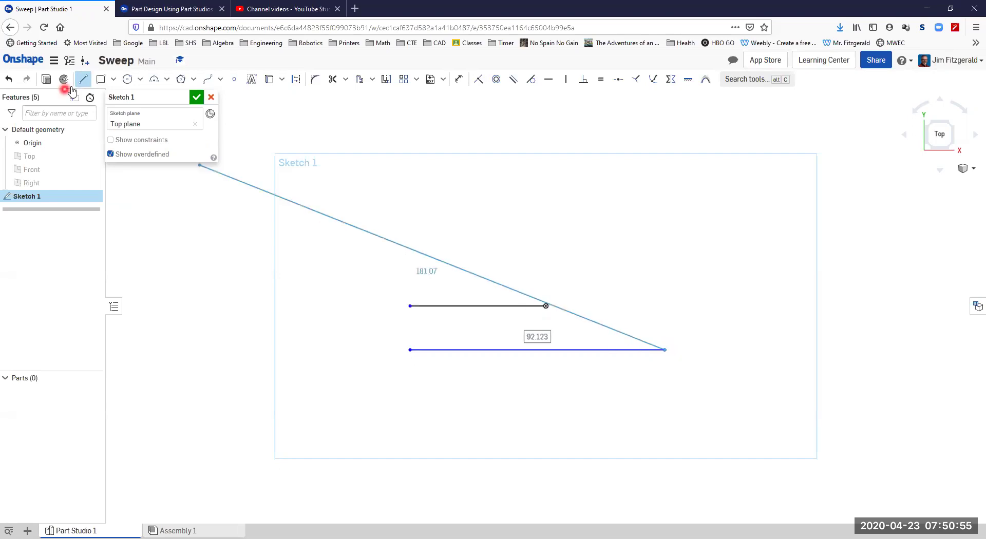
# Step: Draw a horizontal line between the existing pair, ending at the aligned left ends
pyautogui.press('Escape')
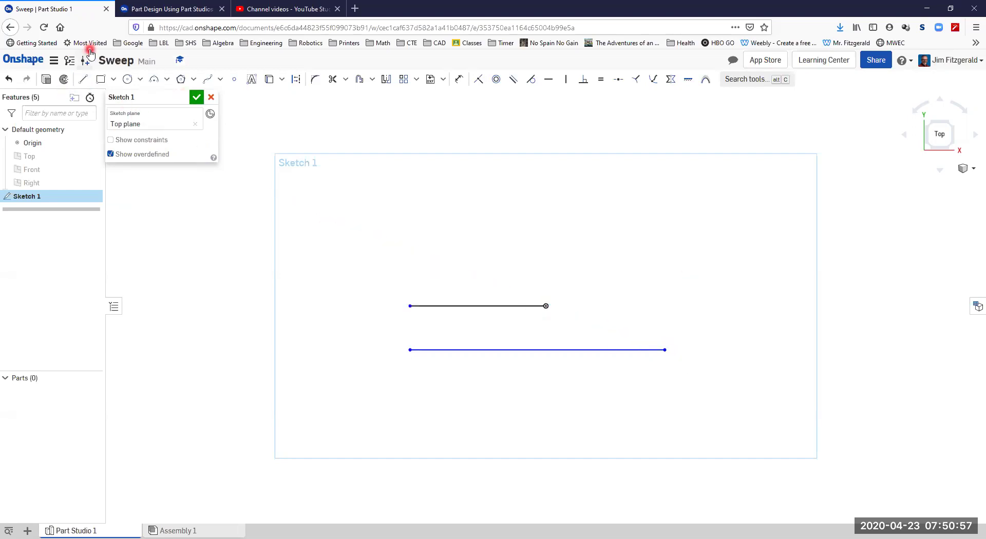
pyautogui.click(83, 79)
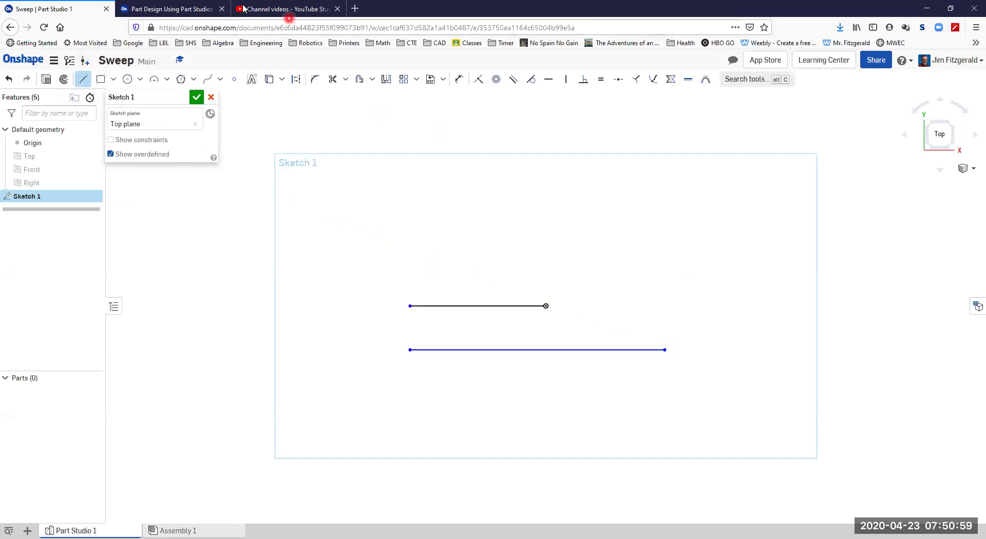
pyautogui.click(175, 9)
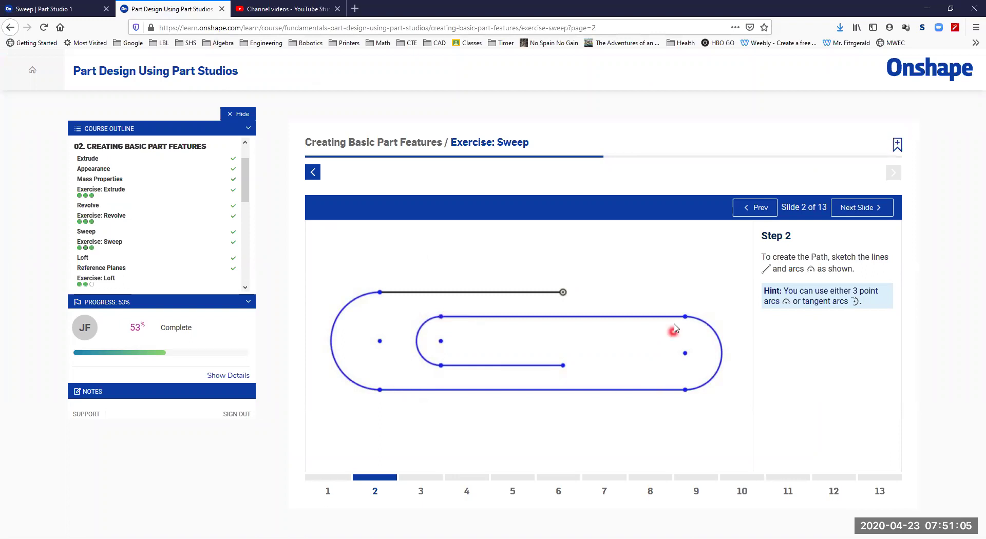
pyautogui.click(72, 13)
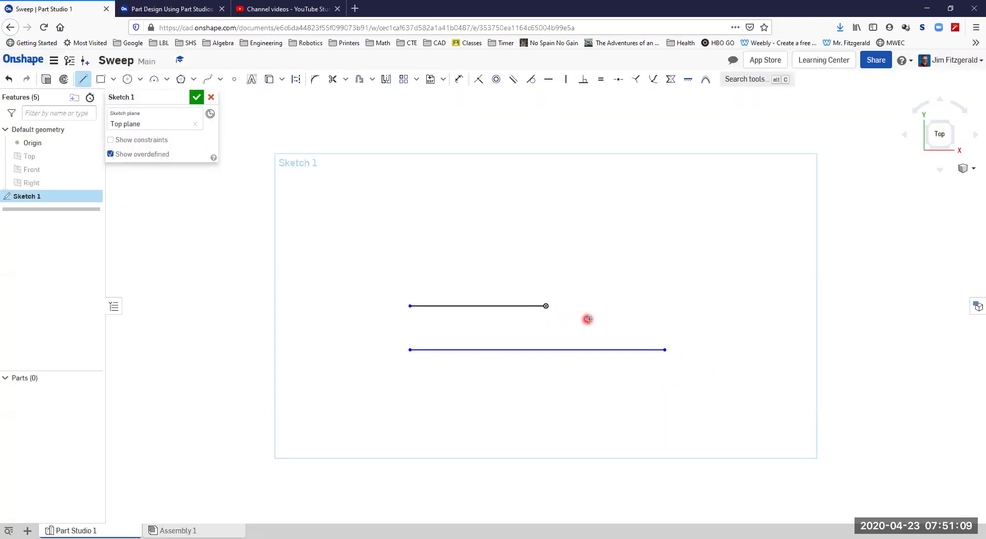
pyautogui.moveTo(605, 318); pyautogui.dragTo(407, 317)
pyautogui.click(409, 318)
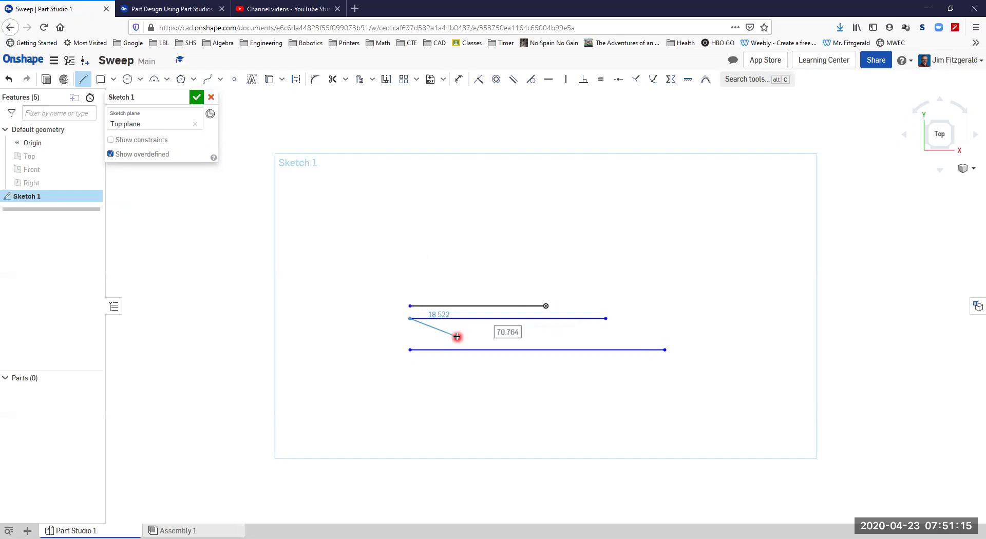
# Step: Draw another horizontal line below it starting at the same left position
pyautogui.click(84, 79)
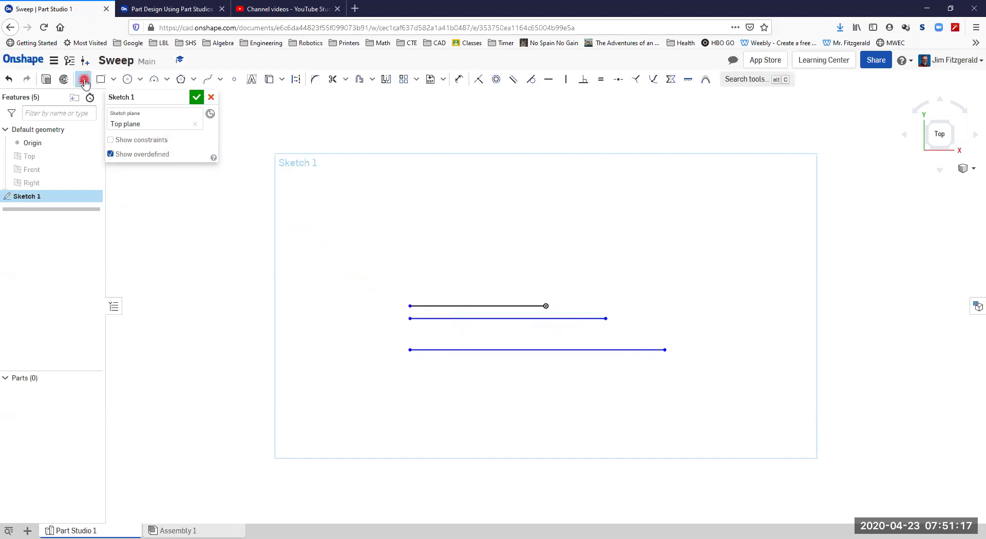
pyautogui.moveTo(444, 332)
pyautogui.mouseDown()
pyautogui.moveTo(408, 322)
pyautogui.moveTo(410, 335)
pyautogui.mouseUp()
pyautogui.moveTo(479, 333); pyautogui.dragTo(605, 337)
pyautogui.moveTo(605, 336); pyautogui.dragTo(446, 232)
pyautogui.press('Escape')
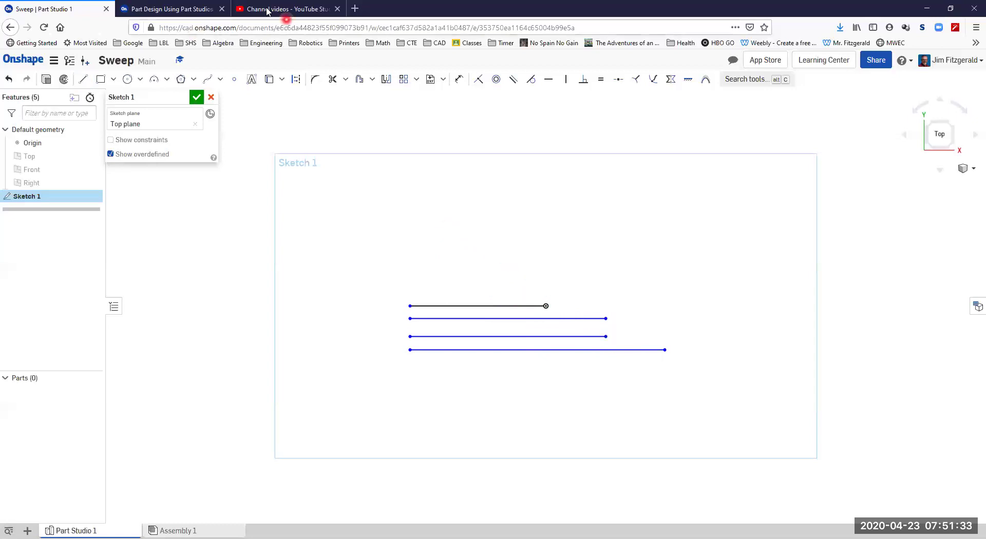
# Step: Select the two middle lines and drag the lines' left ends rightward
pyautogui.click(175, 11)
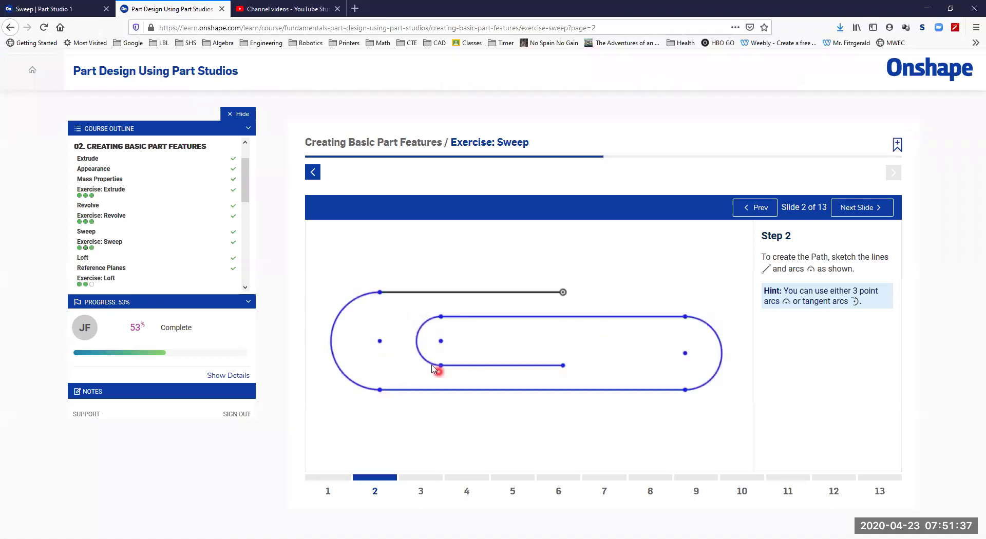
pyautogui.click(54, 9)
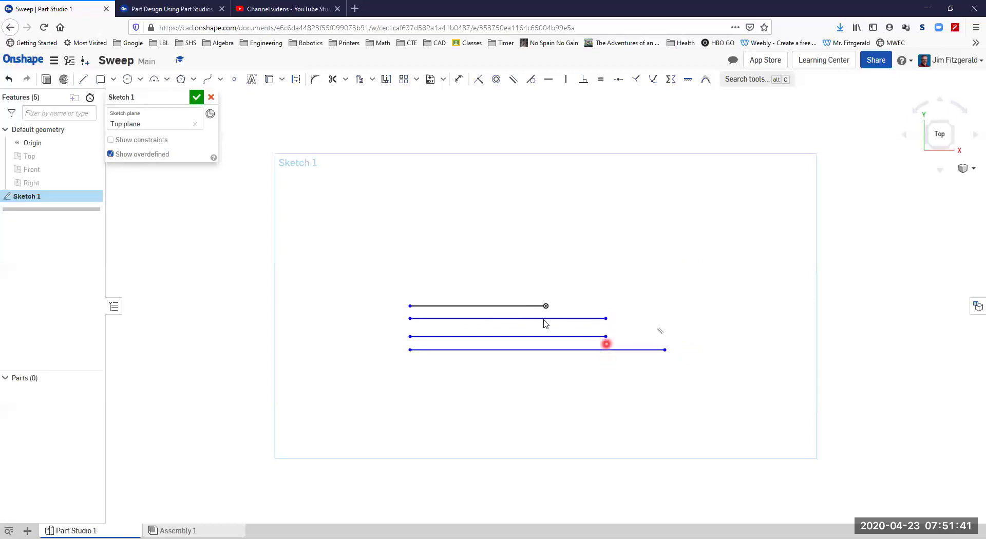
pyautogui.click(436, 319)
pyautogui.click(434, 337)
pyautogui.click(408, 334)
pyautogui.click(410, 319)
pyautogui.moveTo(410, 319); pyautogui.dragTo(450, 320)
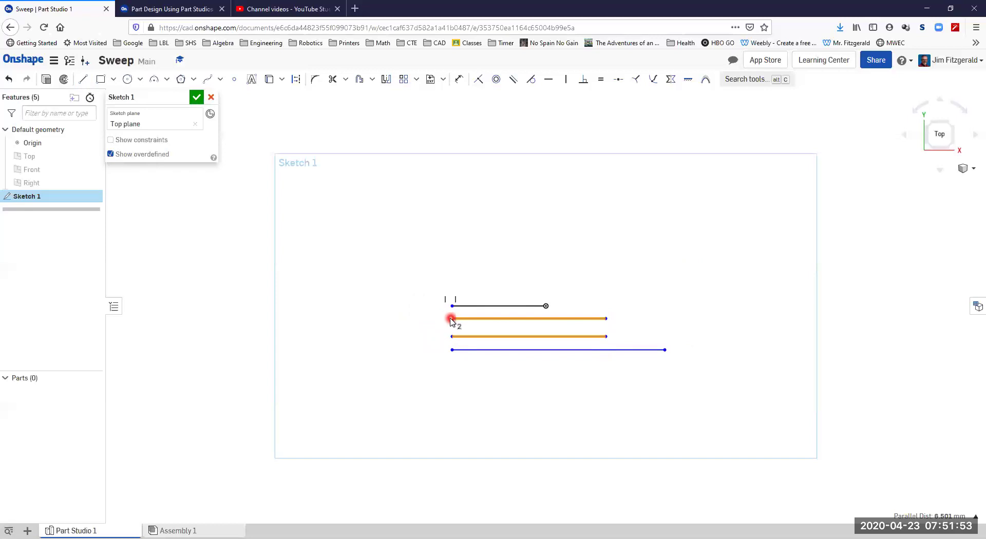
# Step: Adjust the top line's constraints and line up the remaining lines' left endpoints
pyautogui.click(455, 299)
pyautogui.click(488, 300)
pyautogui.click(473, 313)
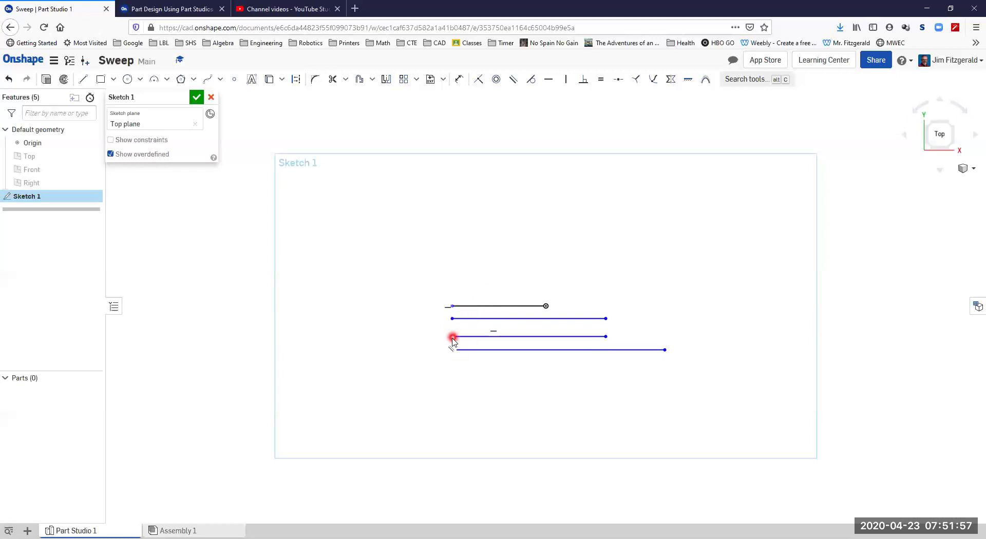
pyautogui.click(452, 352)
pyautogui.click(452, 352)
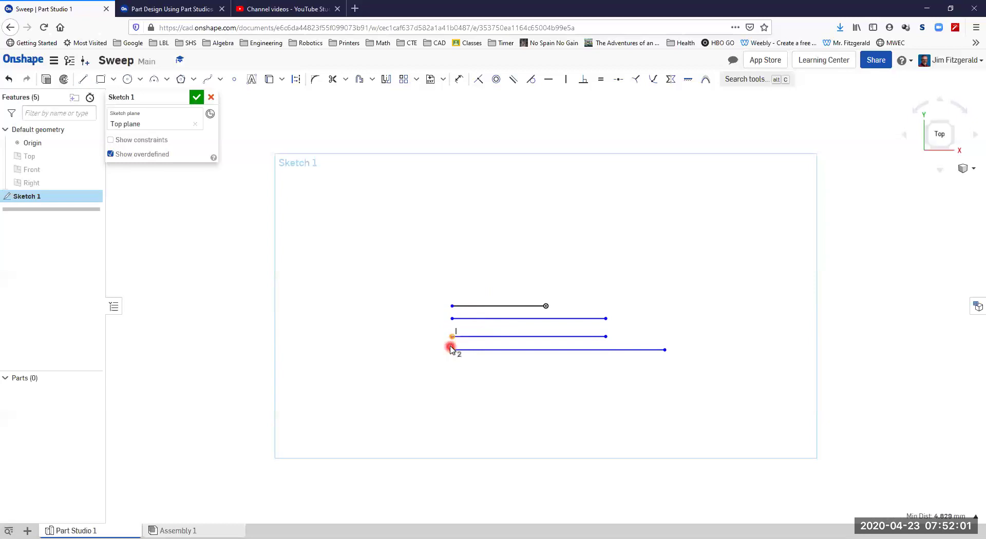
pyautogui.click(452, 371)
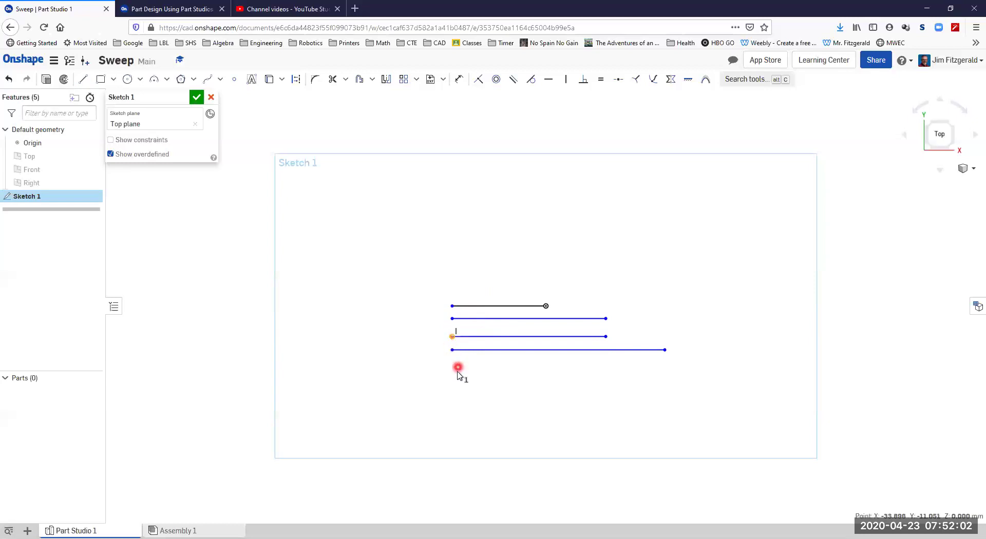
pyautogui.click(453, 318)
pyautogui.moveTo(453, 320)
pyautogui.mouseDown()
pyautogui.moveTo(467, 322)
pyautogui.moveTo(382, 323)
pyautogui.mouseUp()
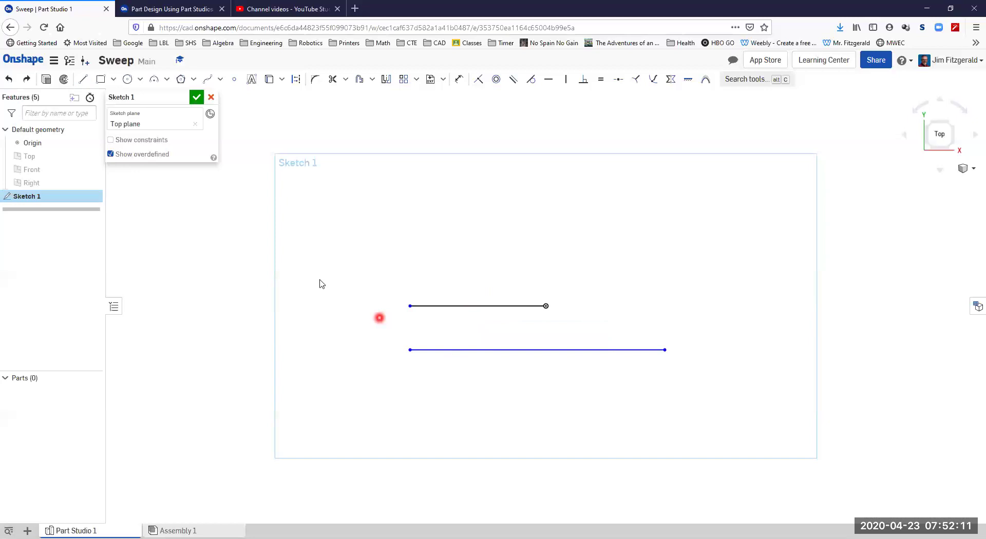
# Step: Draw a long inner line and a shorter one below it, left ends inset from the outer lines
pyautogui.click(83, 79)
pyautogui.moveTo(437, 321); pyautogui.dragTo(627, 321)
pyautogui.press('Escape')
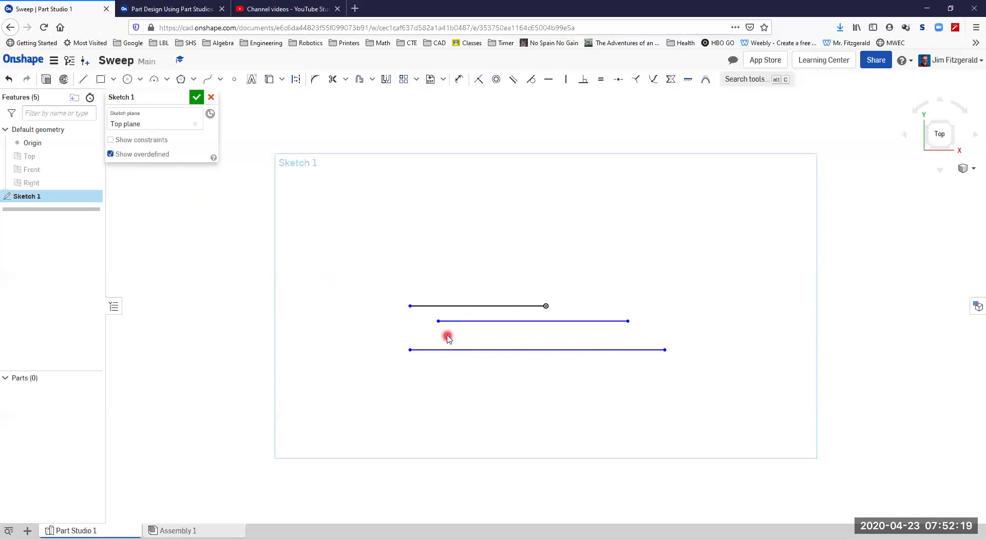
pyautogui.press('l')
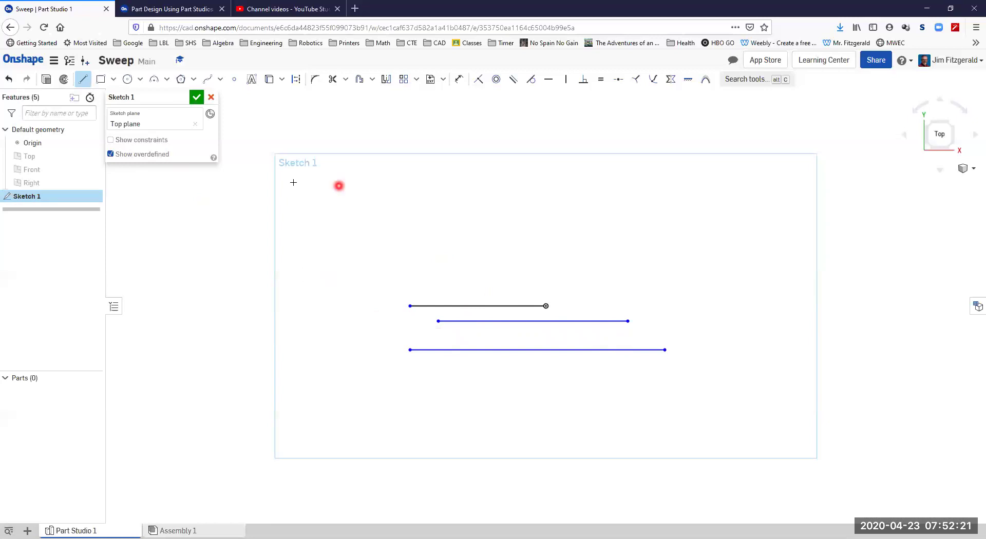
pyautogui.click(170, 9)
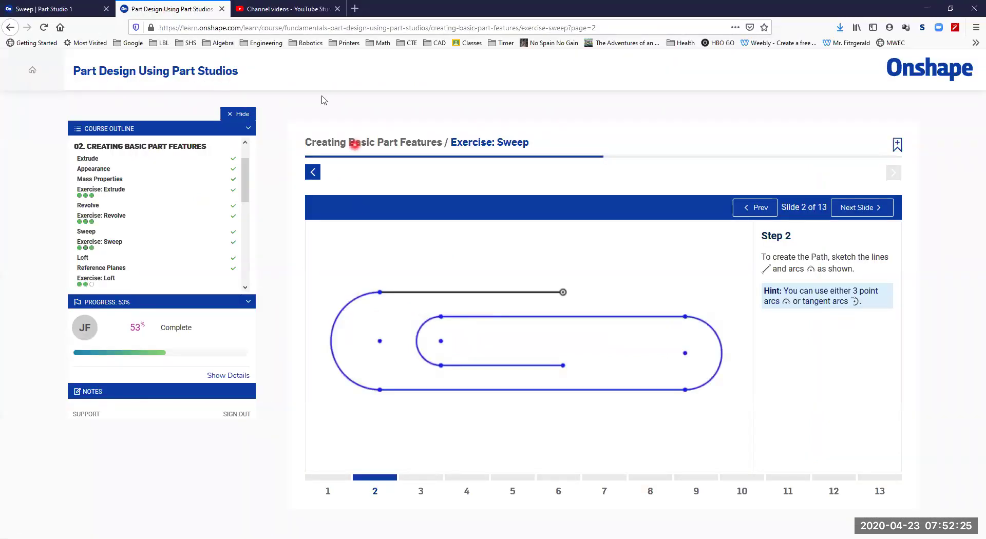
pyautogui.click(51, 9)
pyautogui.click(439, 323)
pyautogui.moveTo(440, 323)
pyautogui.mouseDown()
pyautogui.moveTo(440, 336)
pyautogui.moveTo(534, 336)
pyautogui.mouseUp()
pyautogui.press('Escape')
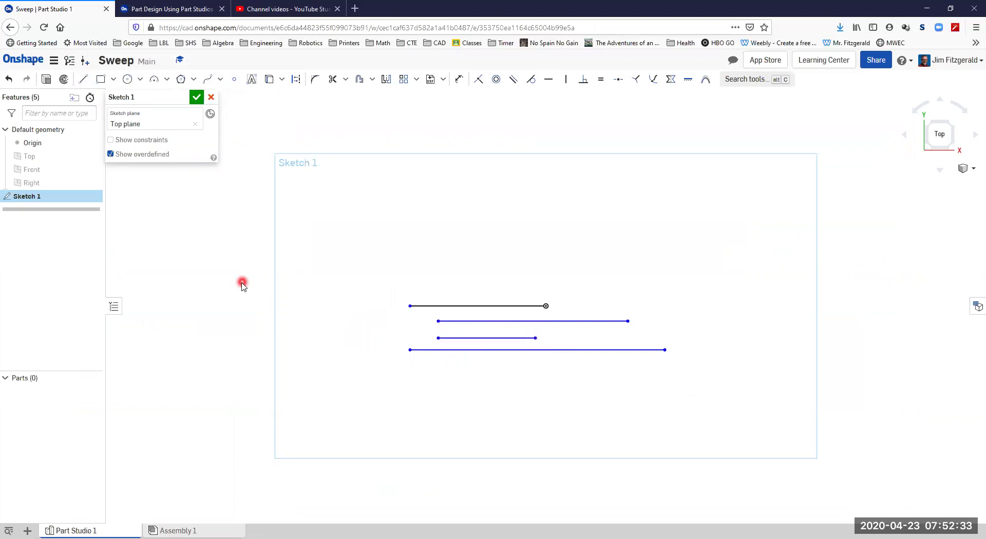
# Step: Join the outer lines' left ends and the inner lines' left ends with tangent arcs
pyautogui.click(167, 79)
pyautogui.click(175, 115)
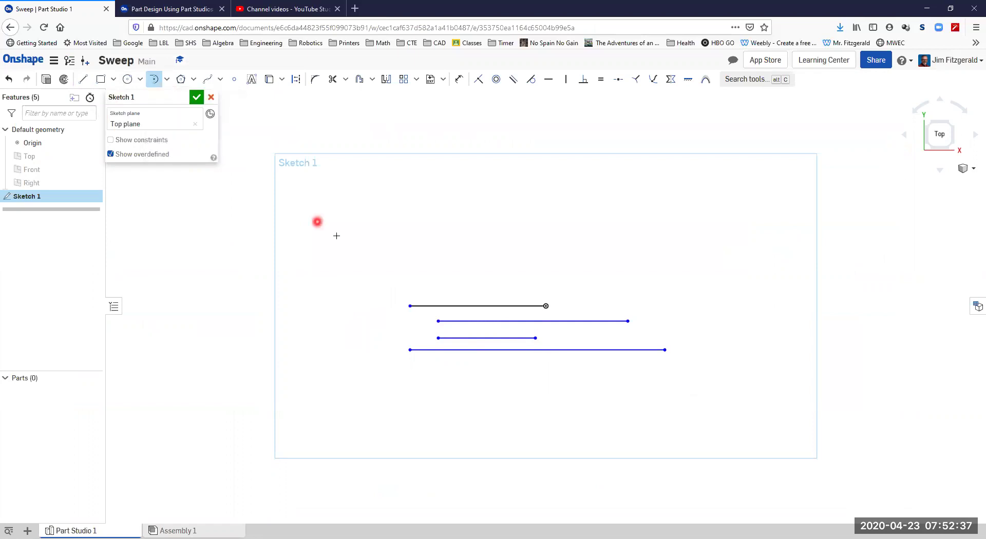
pyautogui.click(408, 305)
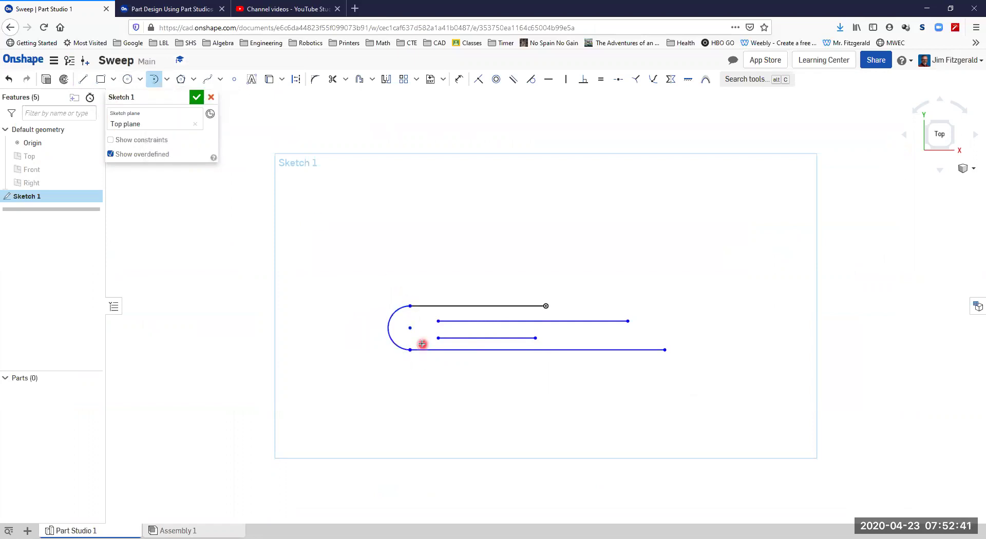
pyautogui.click(438, 338)
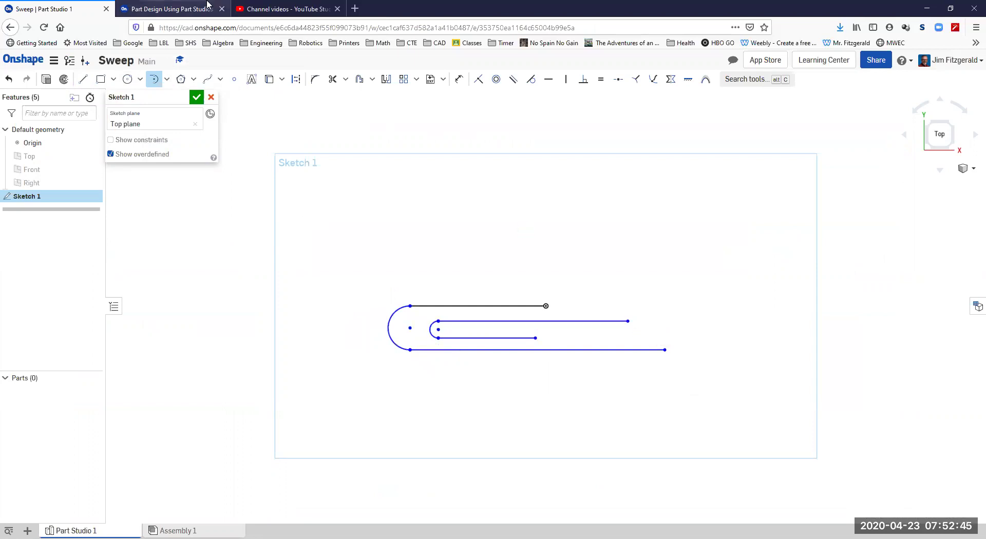
pyautogui.click(177, 8)
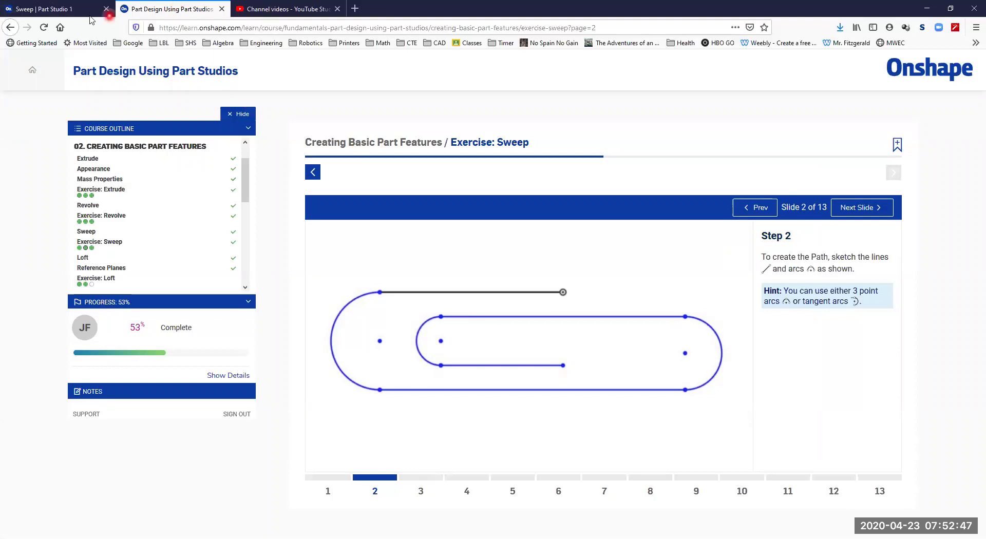
pyautogui.click(65, 11)
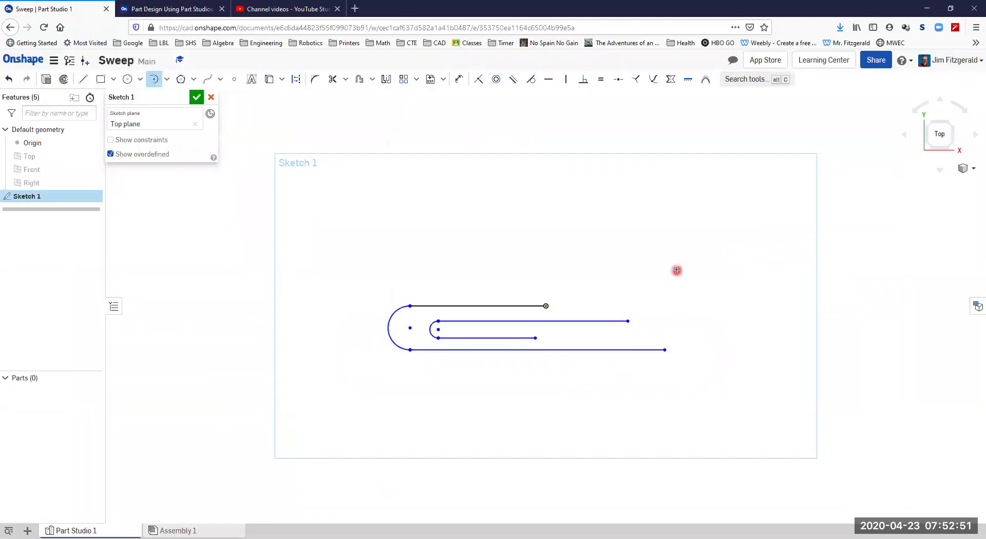
# Step: Try vertically aligning the bottom and inner top lines' right ends, undoing each attempt
pyautogui.click(566, 81)
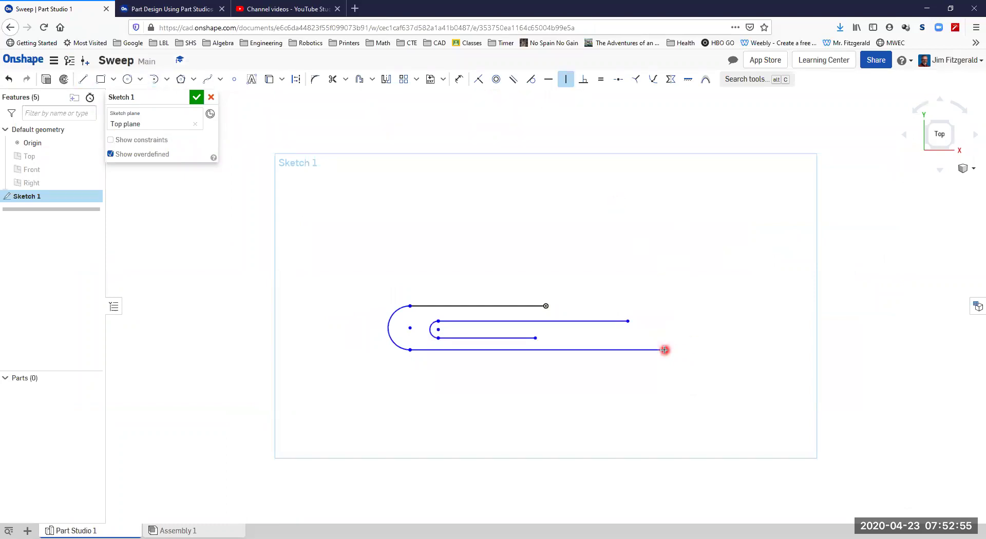
pyautogui.click(628, 322)
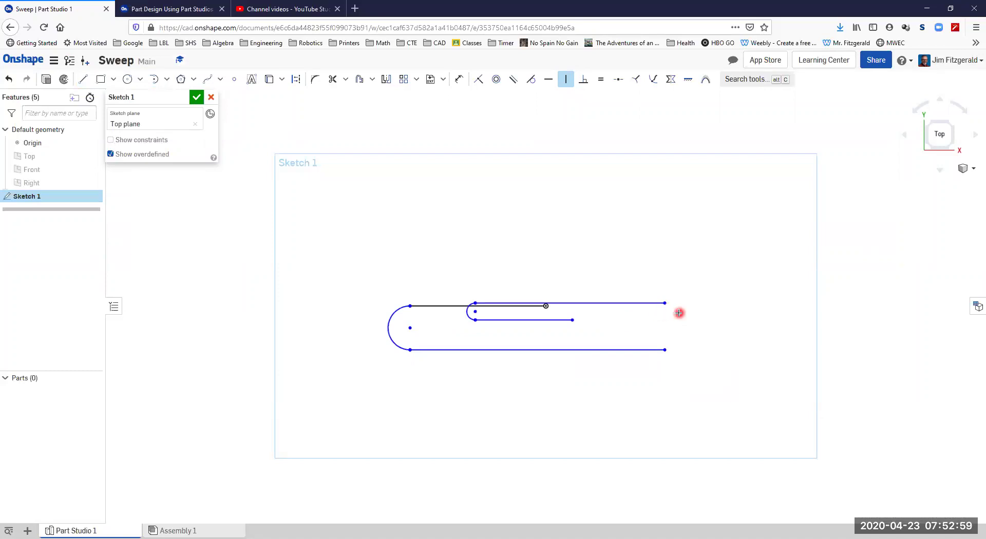
pyautogui.press('Escape')
pyautogui.hotkey('ctrl', 'z')
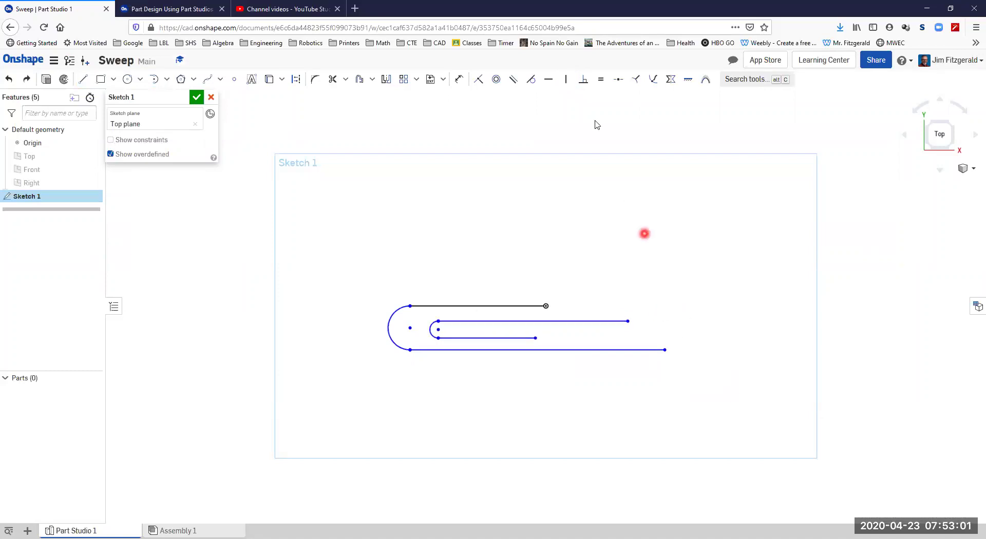
pyautogui.click(565, 79)
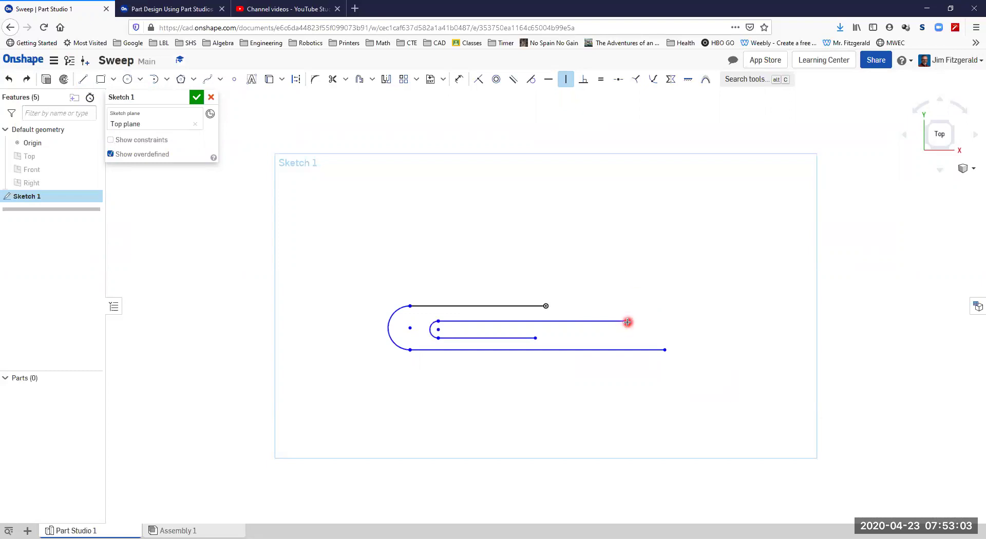
pyautogui.click(627, 321)
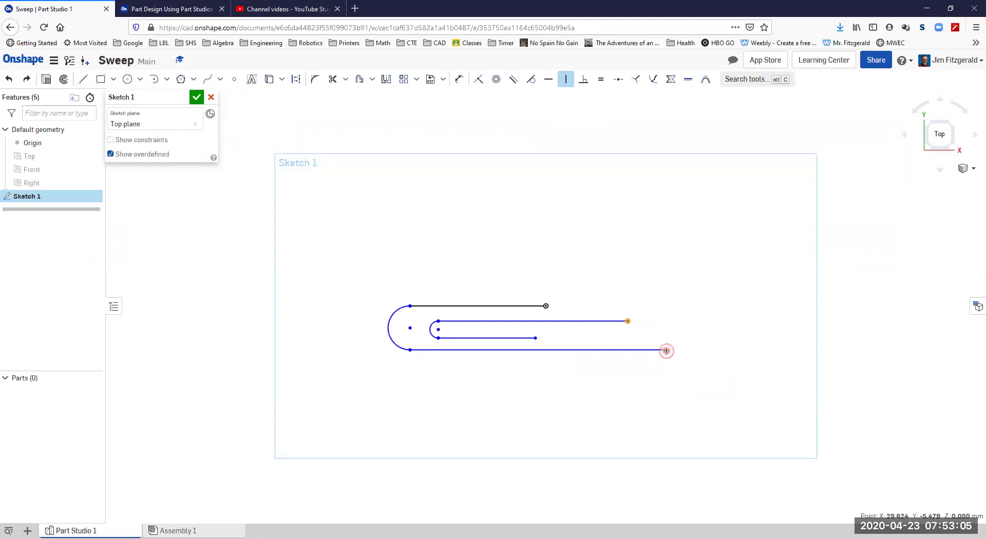
pyautogui.click(666, 351)
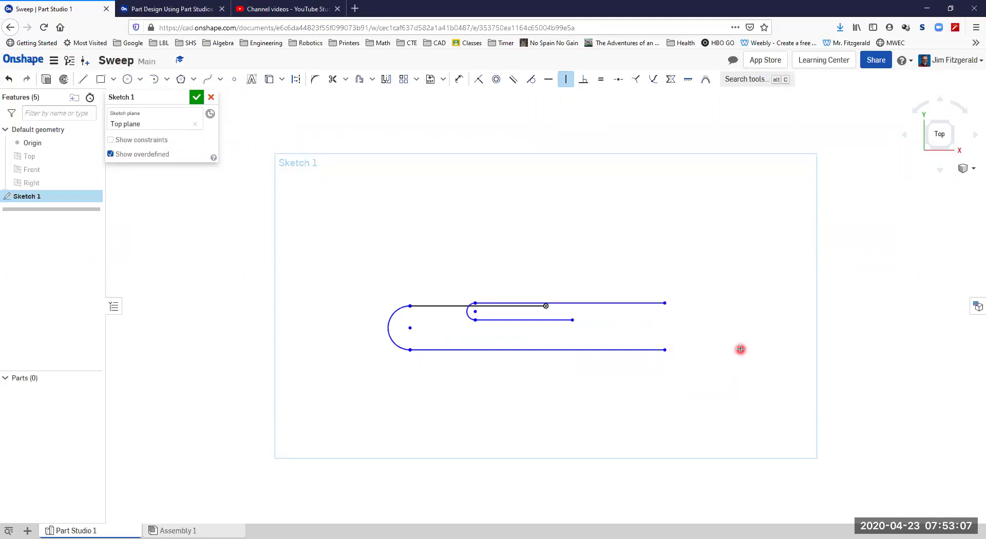
pyautogui.hotkey('ctrl', 'z')
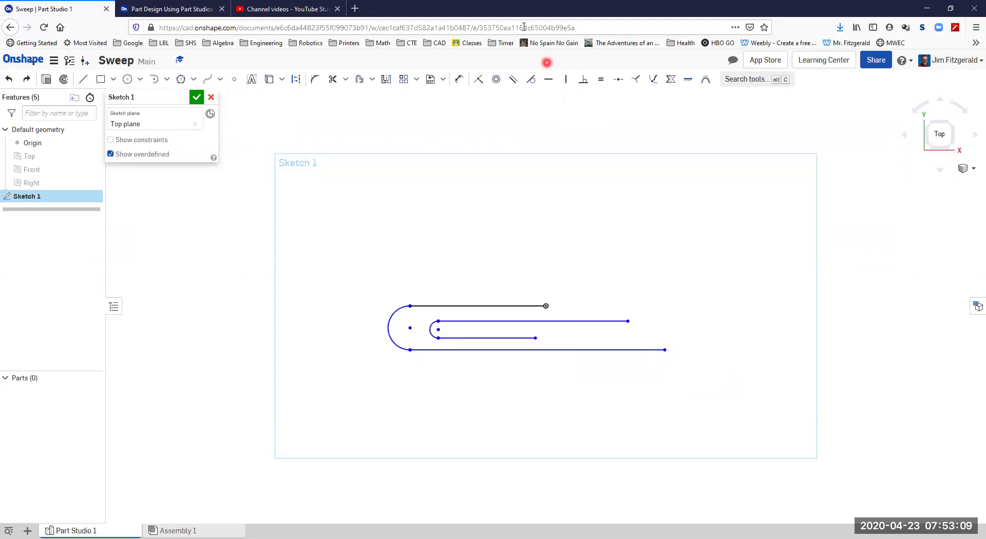
pyautogui.click(566, 80)
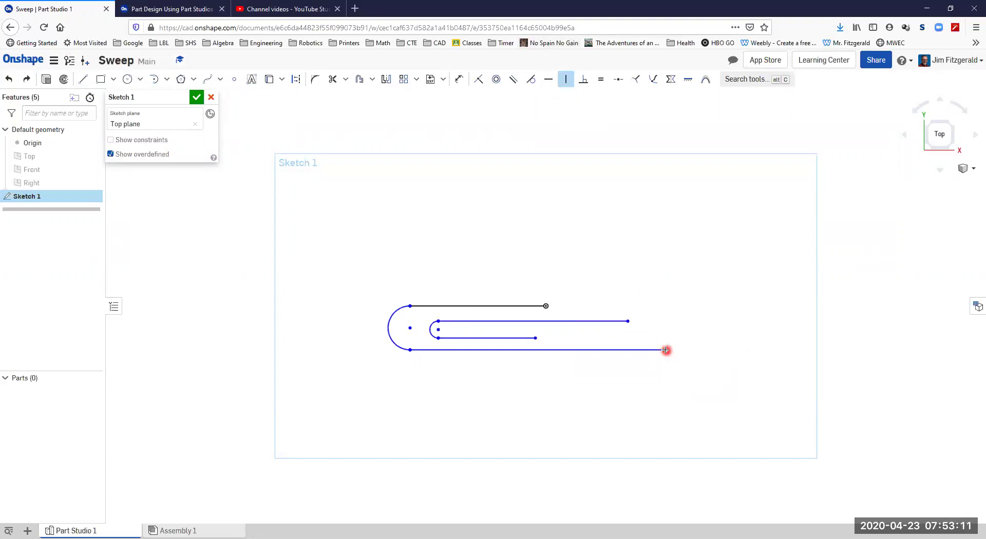
pyautogui.click(628, 321)
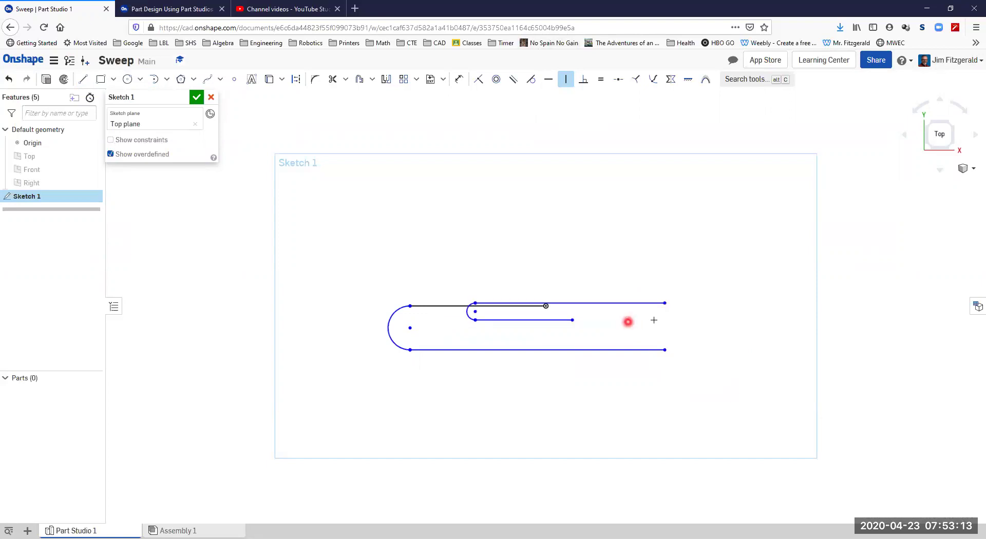
pyautogui.hotkey('ctrl', 'z')
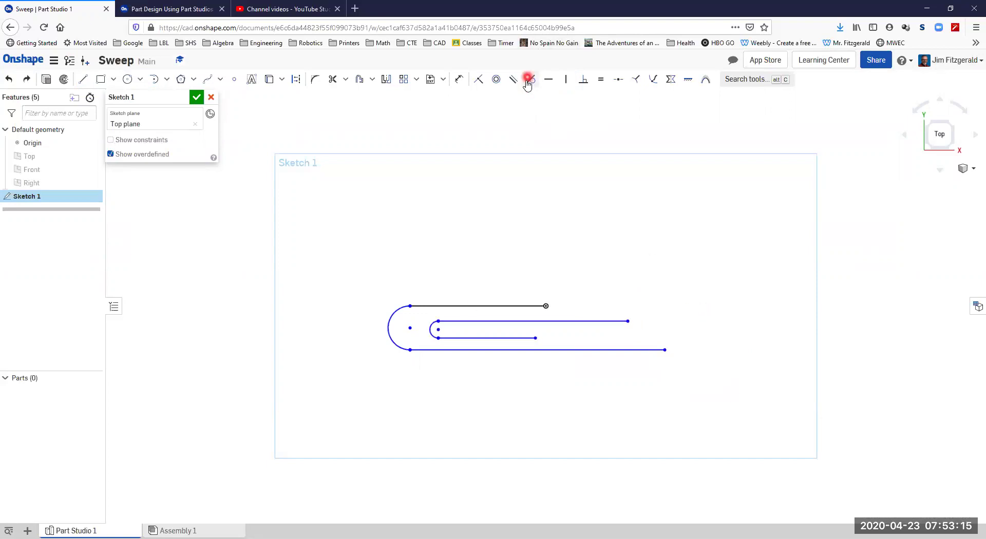
pyautogui.click(563, 80)
pyautogui.click(665, 349)
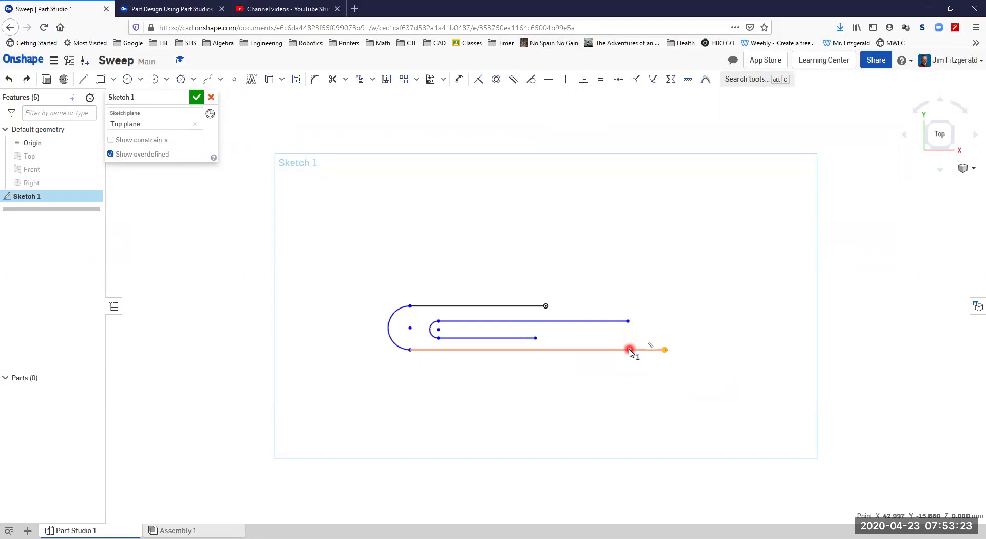
pyautogui.click(665, 350)
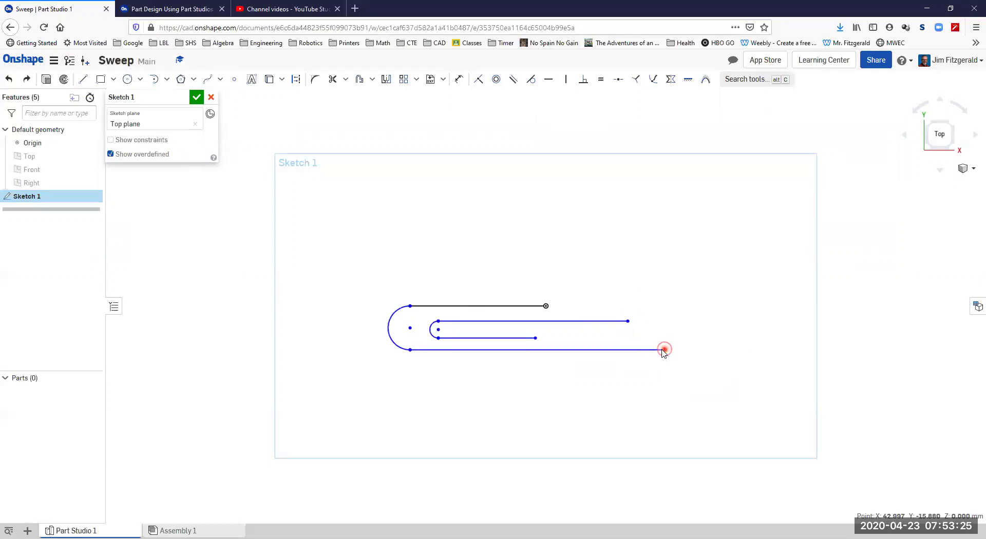
# Step: Shorten the bottom line and constrain its right end vertically below the inner top line's end
pyautogui.click(621, 353)
pyautogui.moveTo(620, 353)
pyautogui.mouseDown()
pyautogui.moveTo(629, 341)
pyautogui.moveTo(649, 344)
pyautogui.moveTo(628, 352)
pyautogui.mouseUp()
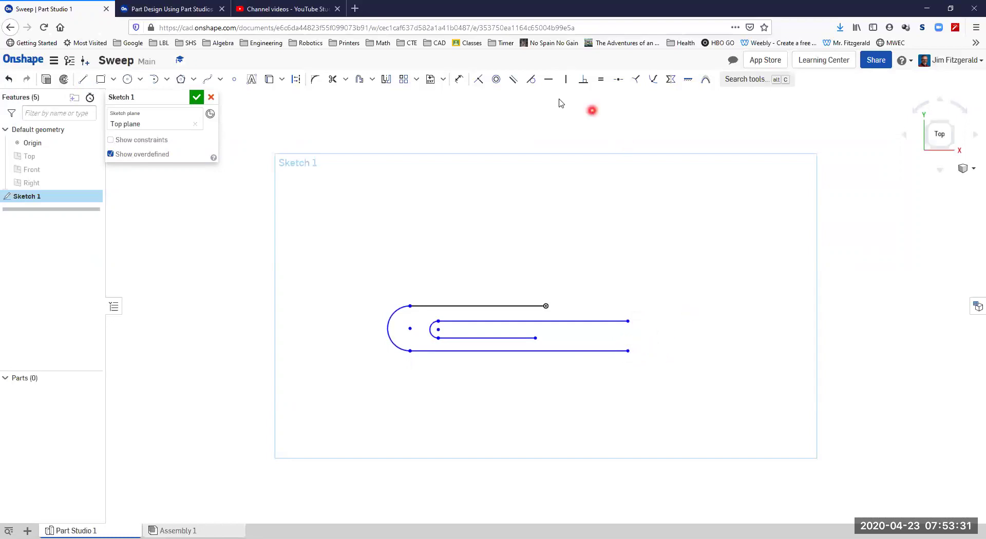
pyautogui.click(565, 79)
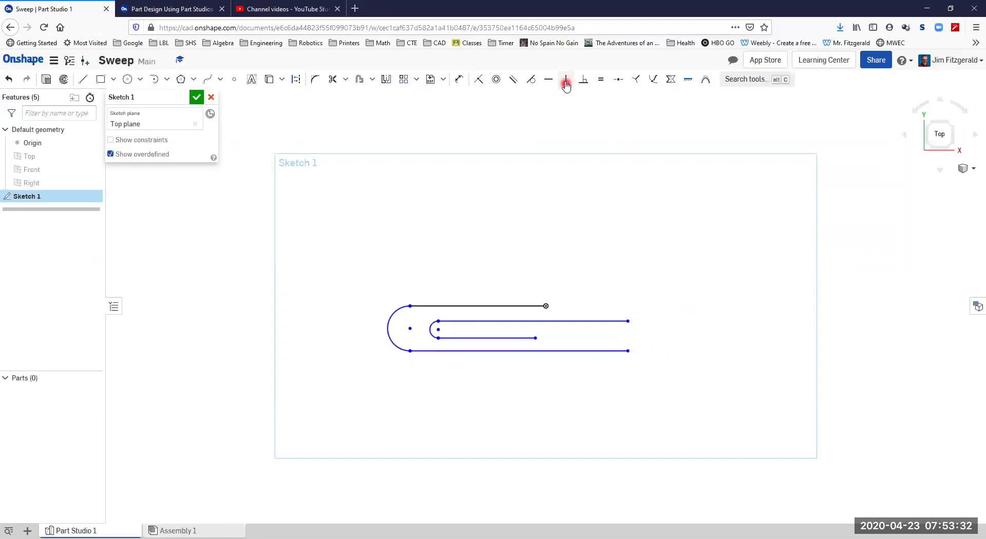
pyautogui.click(628, 351)
pyautogui.click(628, 321)
pyautogui.click(627, 321)
# Step: Draw a tangent arc from the bottom line's right end to the line above, closing the right bend
pyautogui.click(154, 79)
pyautogui.click(628, 350)
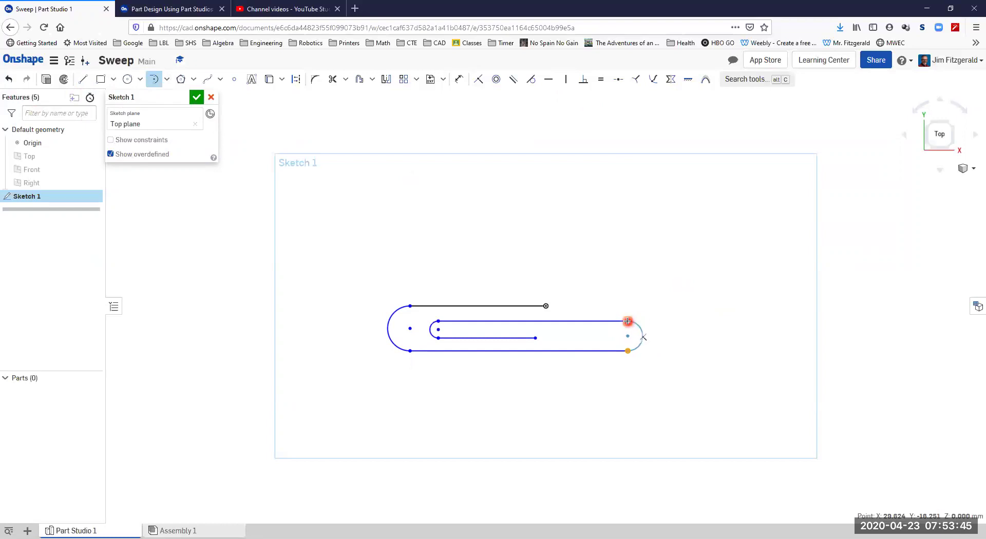
pyautogui.click(629, 321)
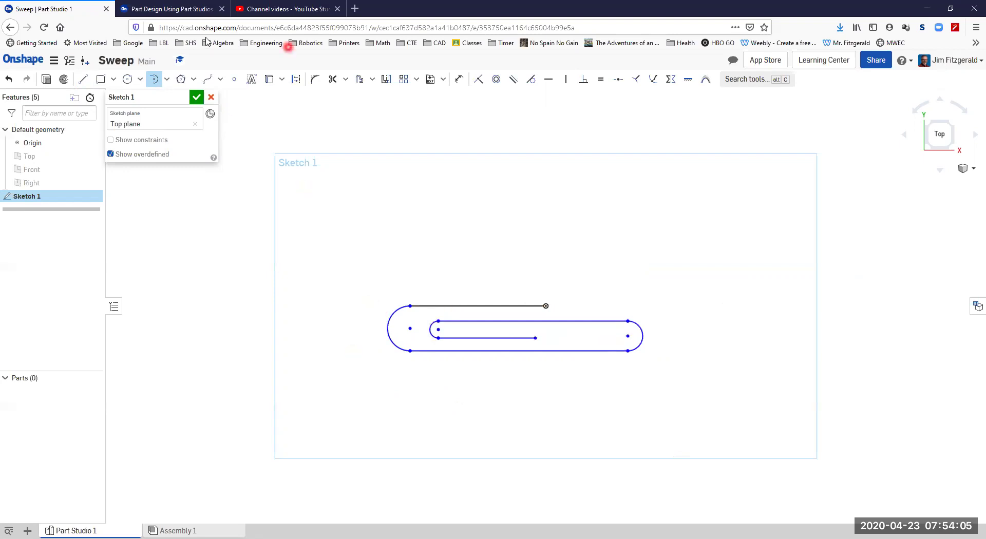
# Step: Read slide 3 of the Sweep exercise on sketch constraints, then return to Sketch 1
pyautogui.click(172, 9)
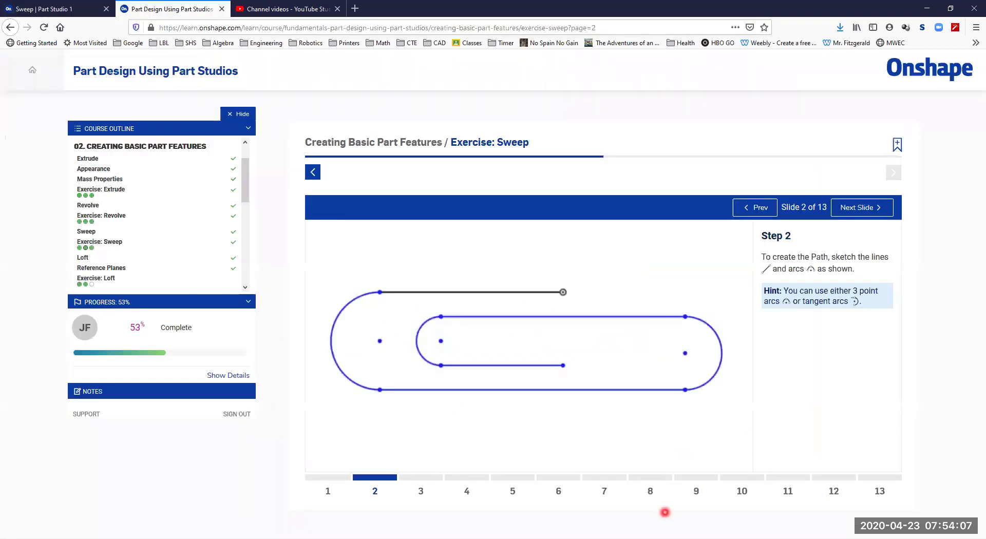
pyautogui.click(421, 482)
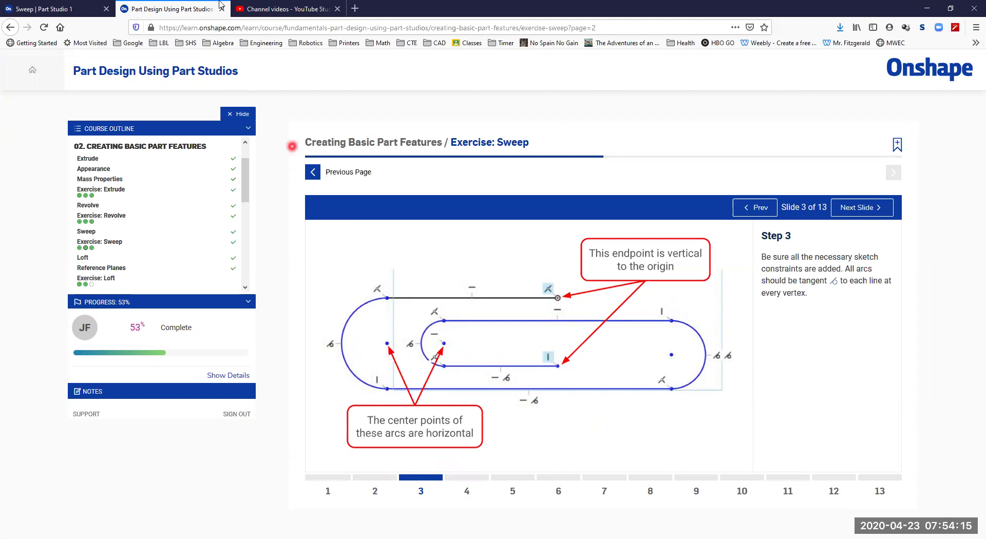
pyautogui.hotkey('ctrl', 'shift', 'Tab')
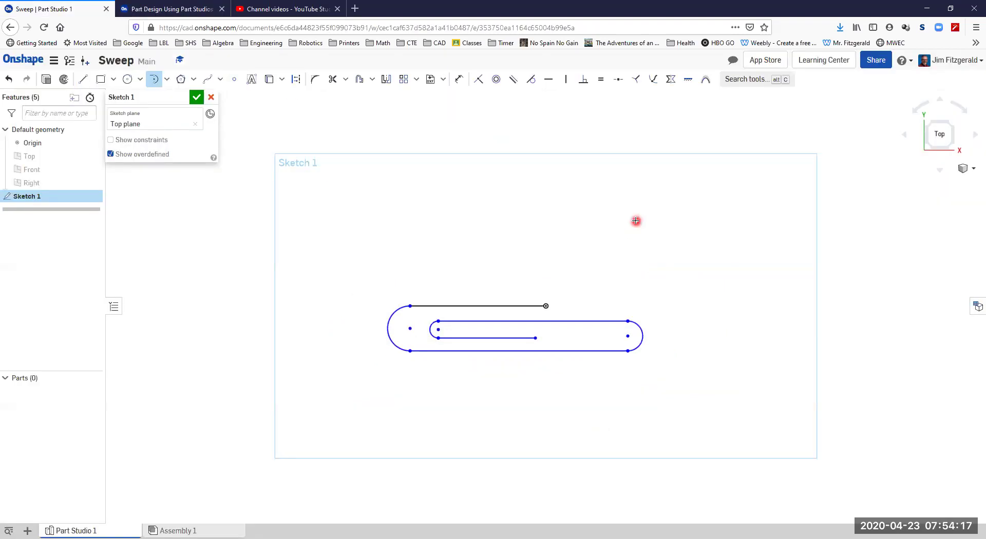
# Step: Constrain the two left arc centres to be horizontally level
pyautogui.click(549, 80)
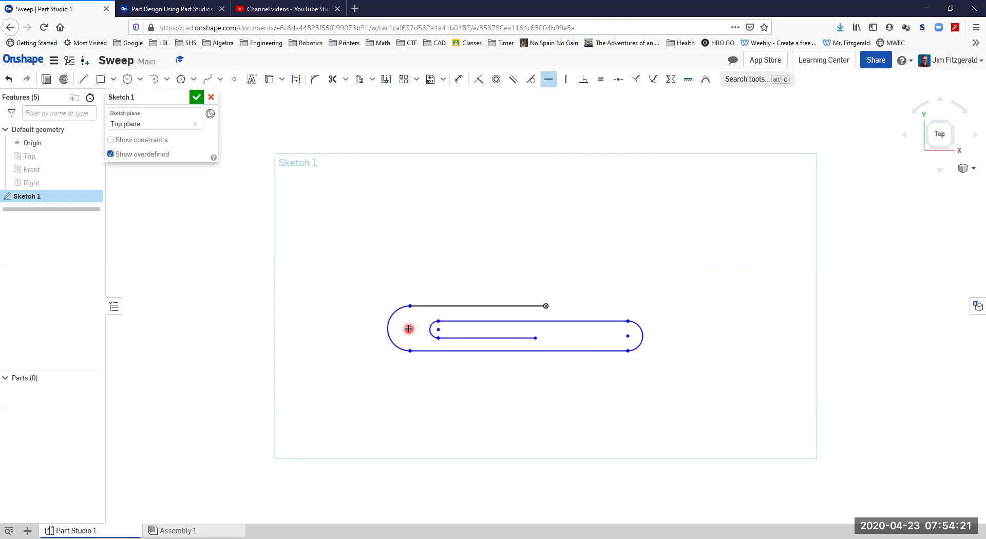
pyautogui.click(436, 331)
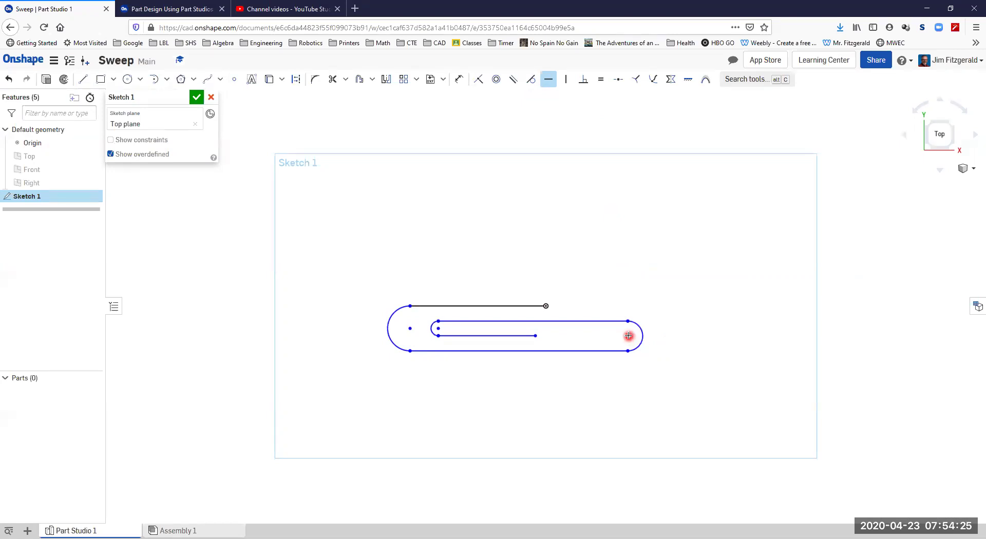
pyautogui.click(180, 8)
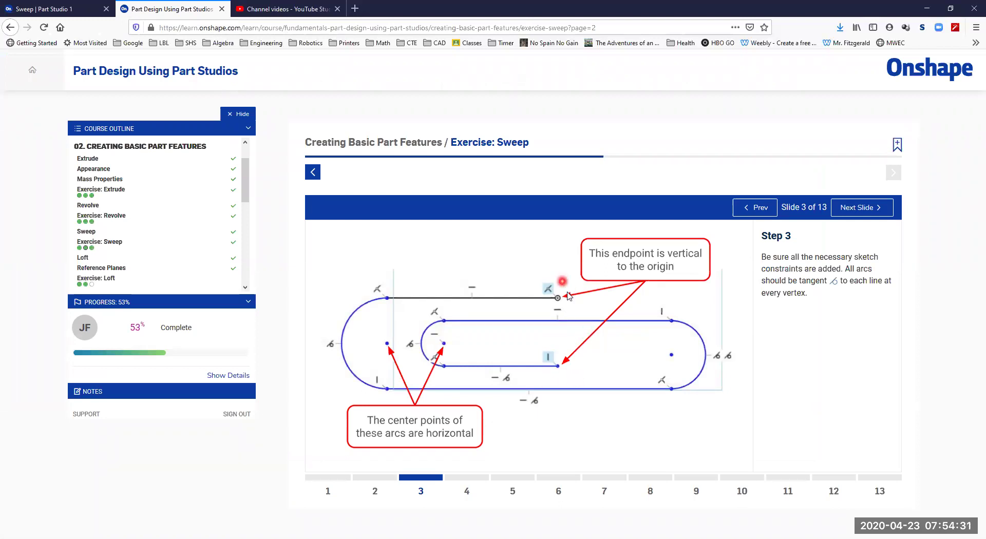
pyautogui.click(52, 8)
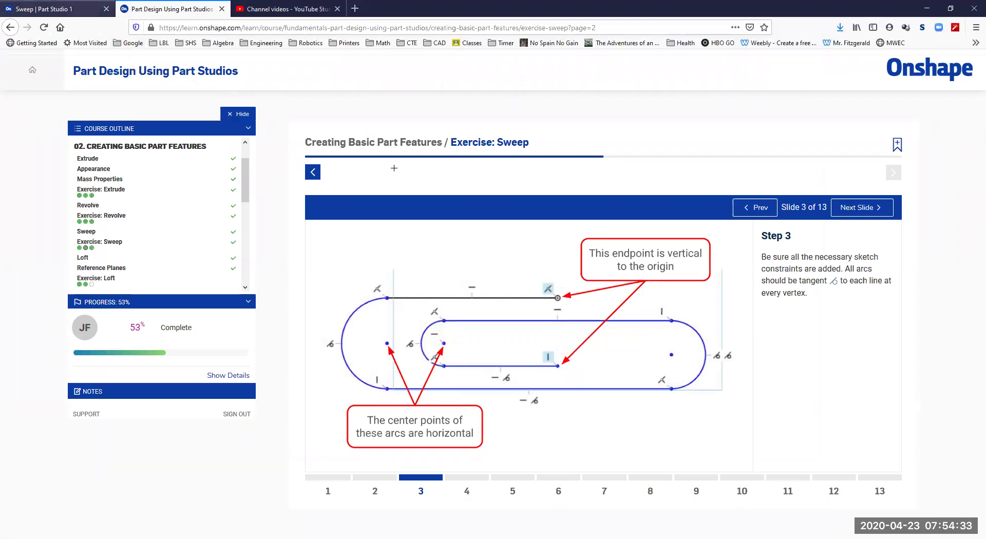
# Step: Vertically align the inner line's right end with the top line's open end, undoing a mistaken Horizontal
pyautogui.click(544, 305)
pyautogui.click(536, 335)
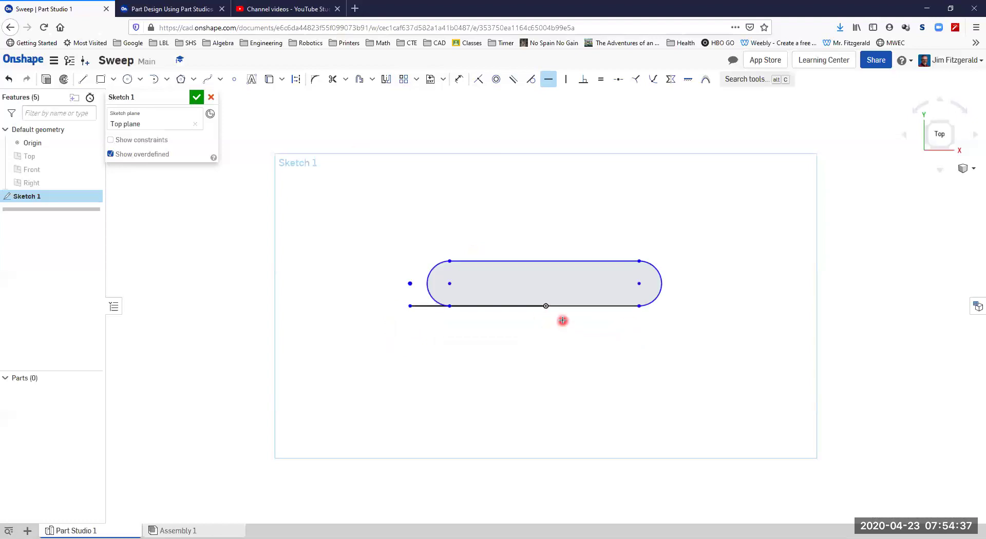
pyautogui.hotkey('ctrl', 'z')
pyautogui.click(535, 336)
pyautogui.click(545, 306)
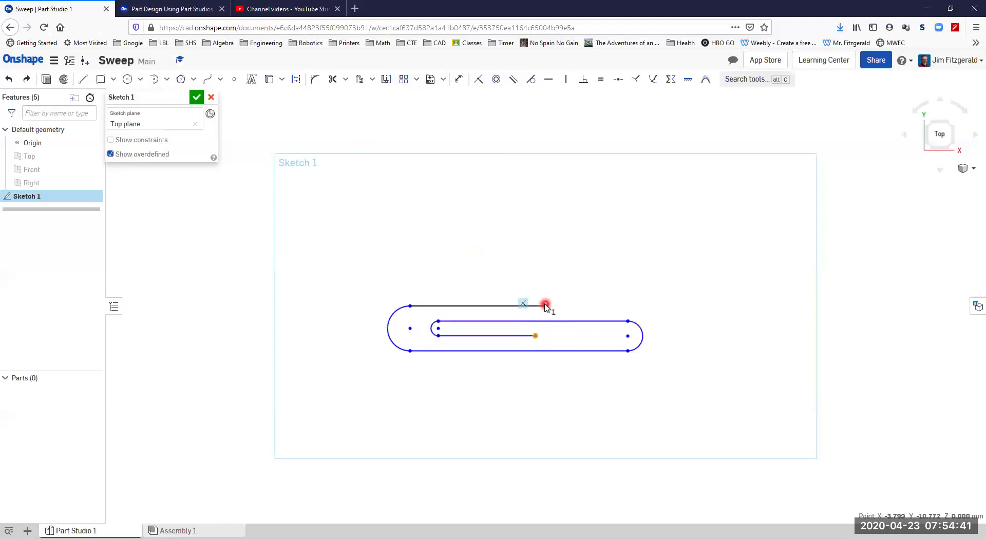
pyautogui.click(565, 79)
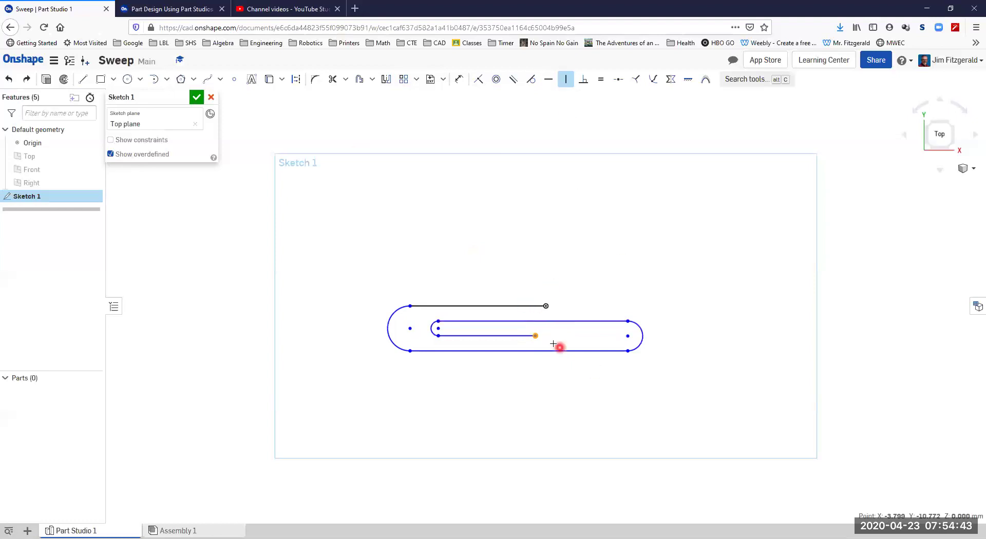
pyautogui.click(546, 306)
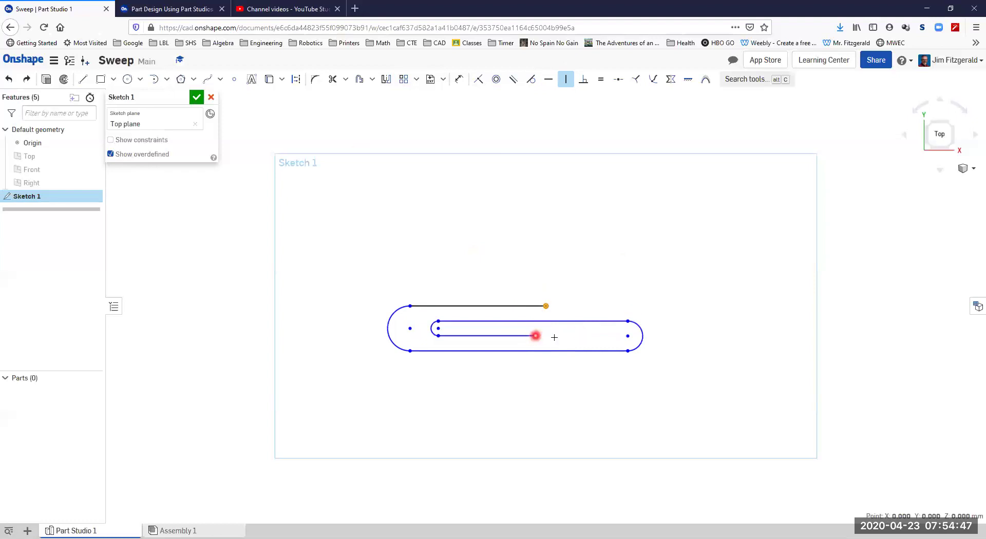
pyautogui.click(534, 336)
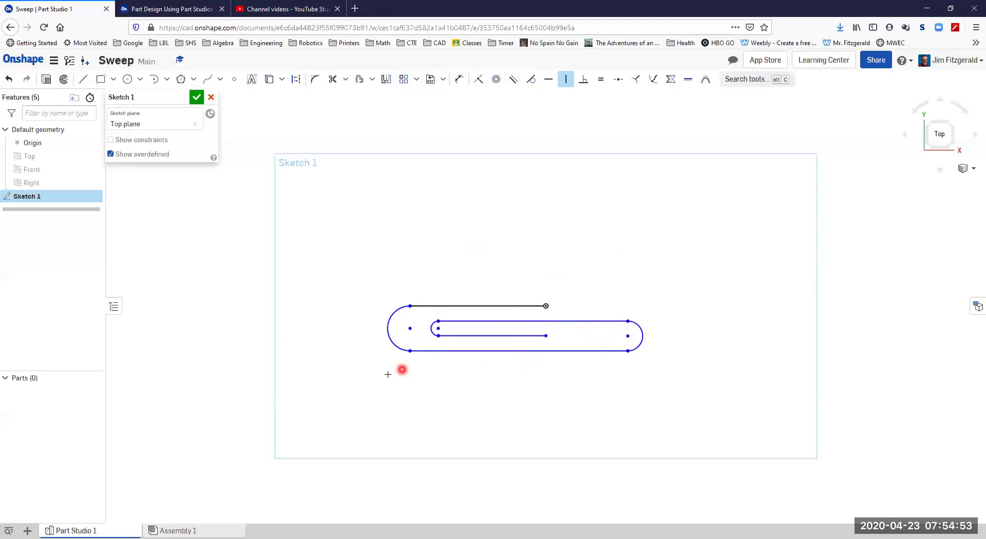
pyautogui.click(513, 320)
# Step: Check slide 4's dimensions (75, 25, 125, R20, R15) in the course, then return to the sketch
pyautogui.click(605, 268)
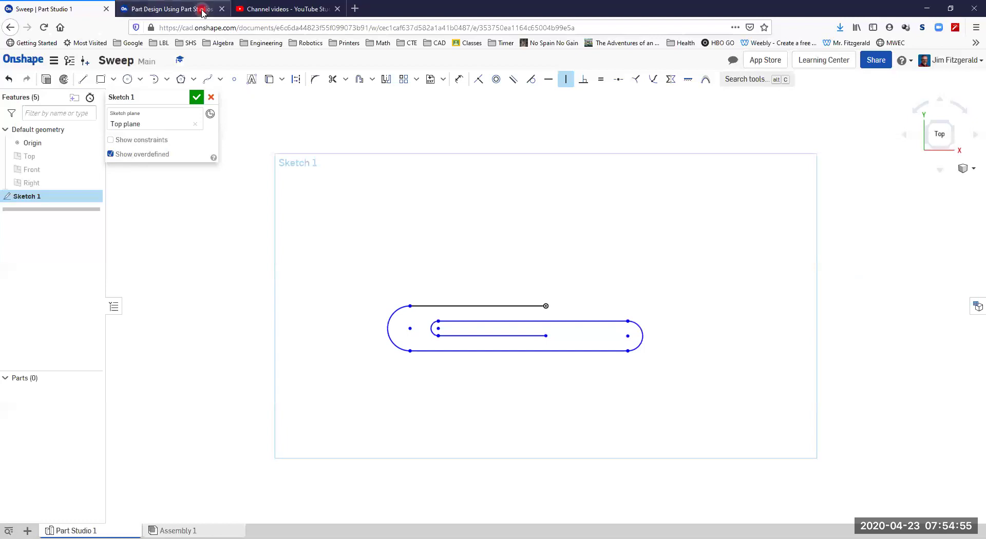
pyautogui.click(203, 9)
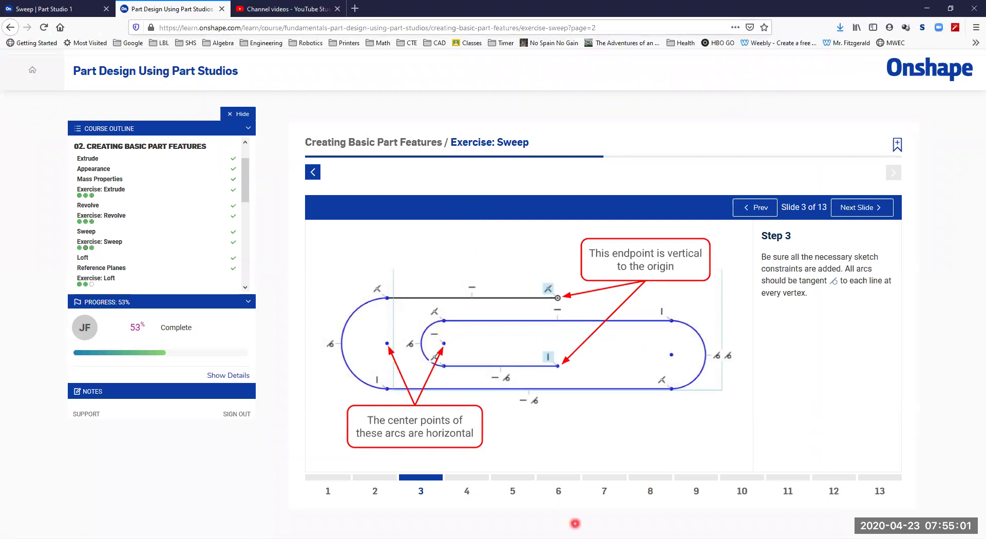
pyautogui.click(466, 478)
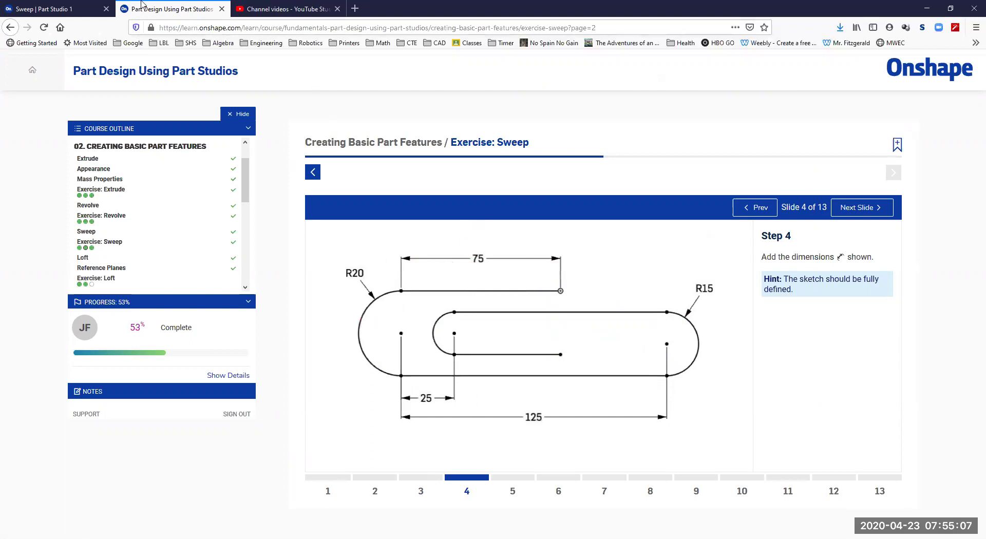
pyautogui.hotkey('ctrl', 'shift', 'Tab')
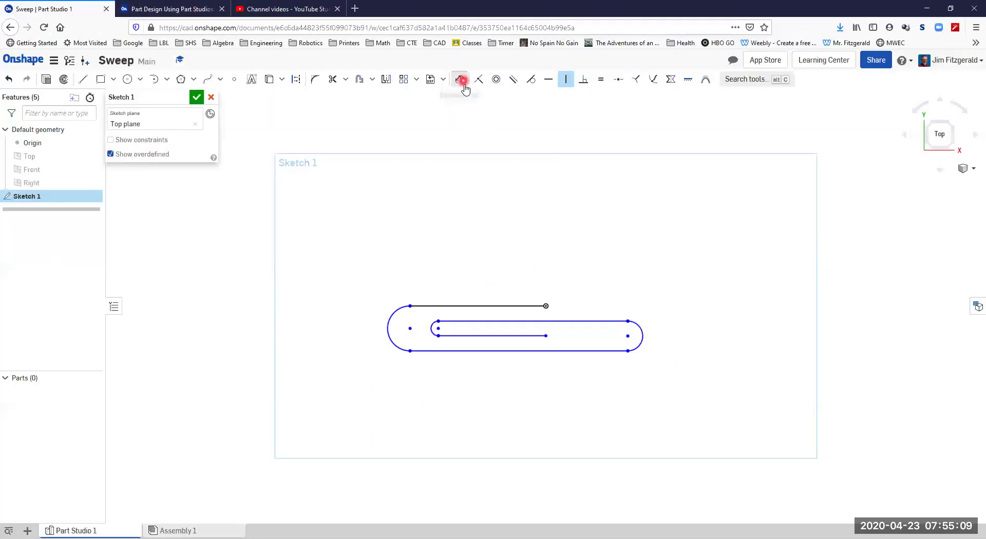
# Step: Dimension the top line to 75 and the left arc to radius 20
pyautogui.click(459, 79)
pyautogui.click(495, 305)
pyautogui.click(499, 261)
pyautogui.press('BackSpace')
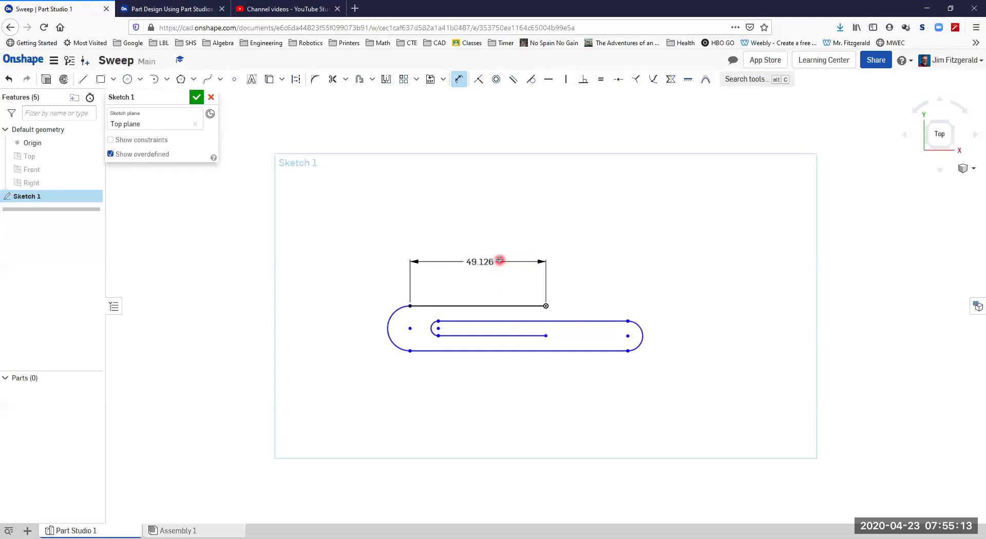
pyautogui.write('75')
pyautogui.press('Return')
pyautogui.click(309, 321)
pyautogui.click(267, 286)
pyautogui.write('20')
pyautogui.press('Return')
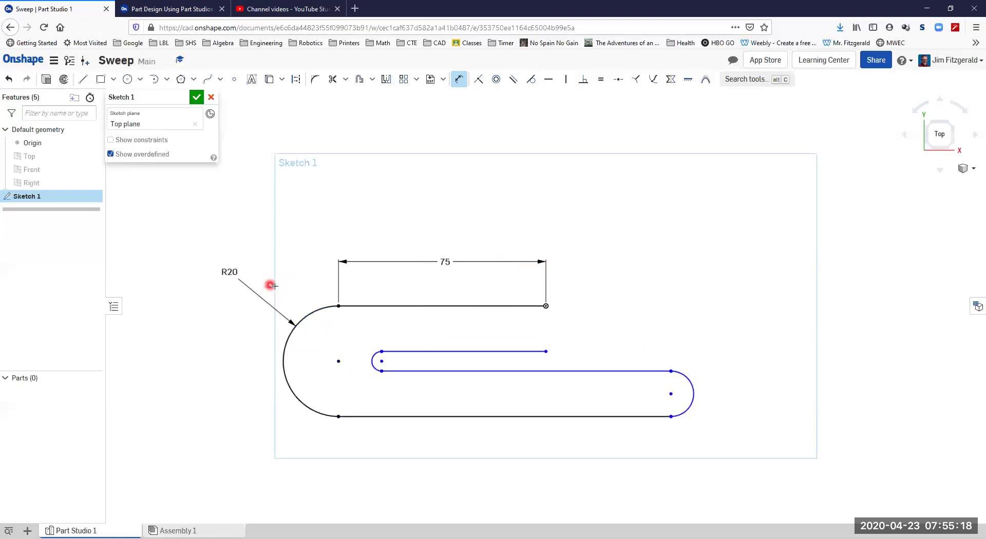
# Step: Set 25 spacing between the arc centres and a 125 overall length
pyautogui.click(167, 10)
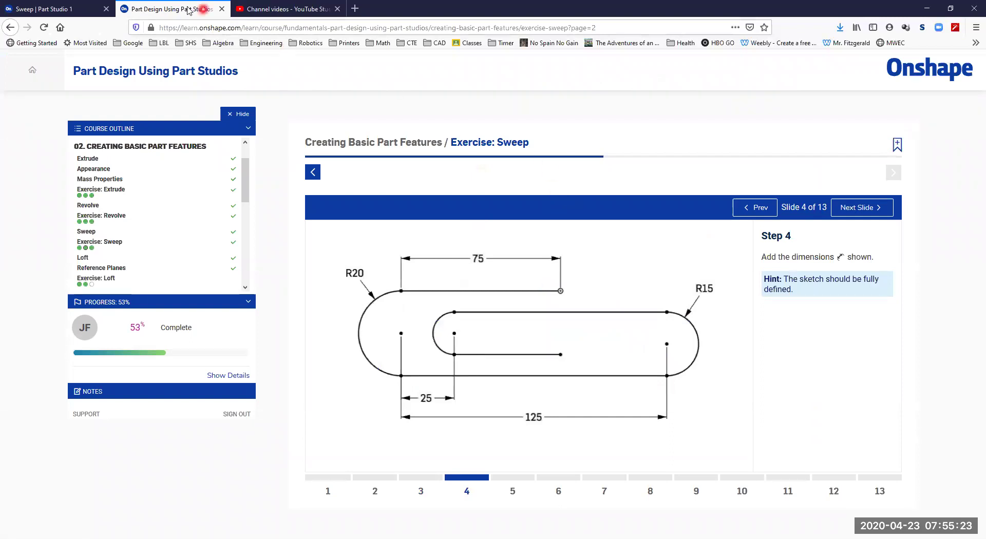
pyautogui.click(57, 9)
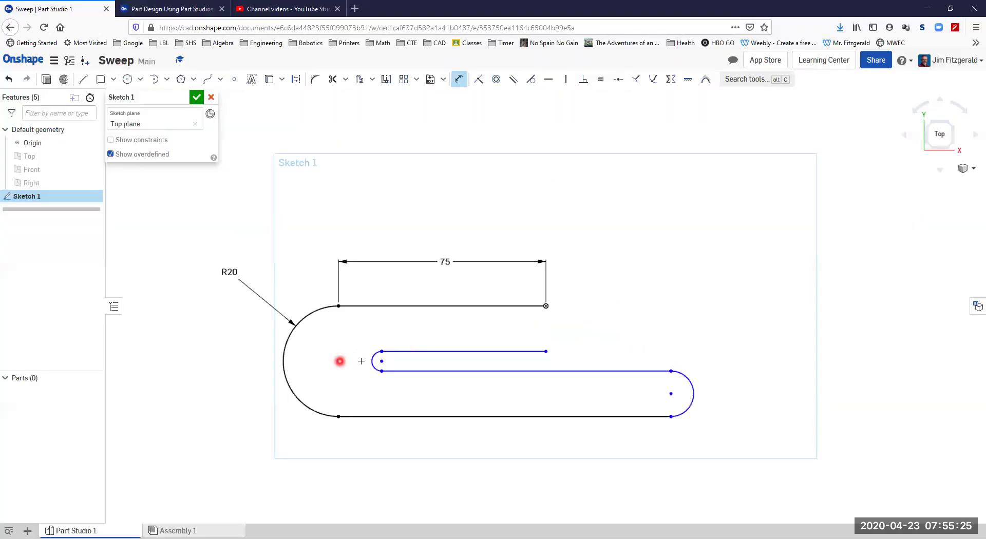
pyautogui.click(381, 361)
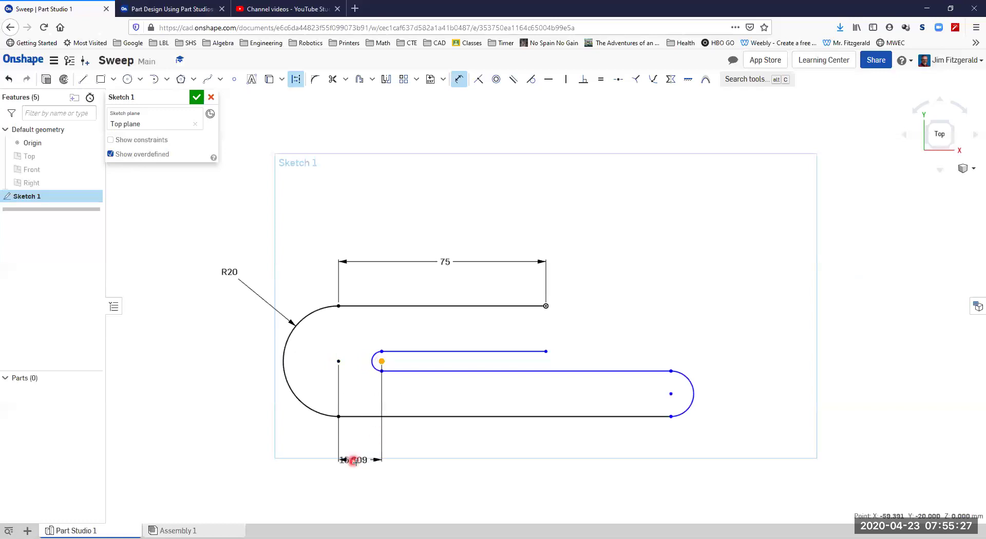
pyautogui.click(375, 468)
pyautogui.write('25')
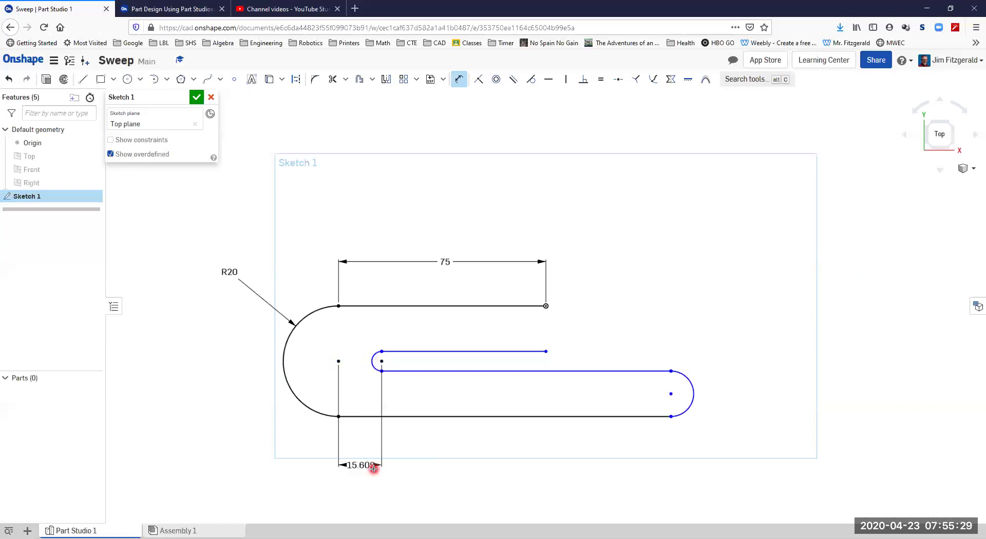
pyautogui.press('Return')
pyautogui.click(486, 418)
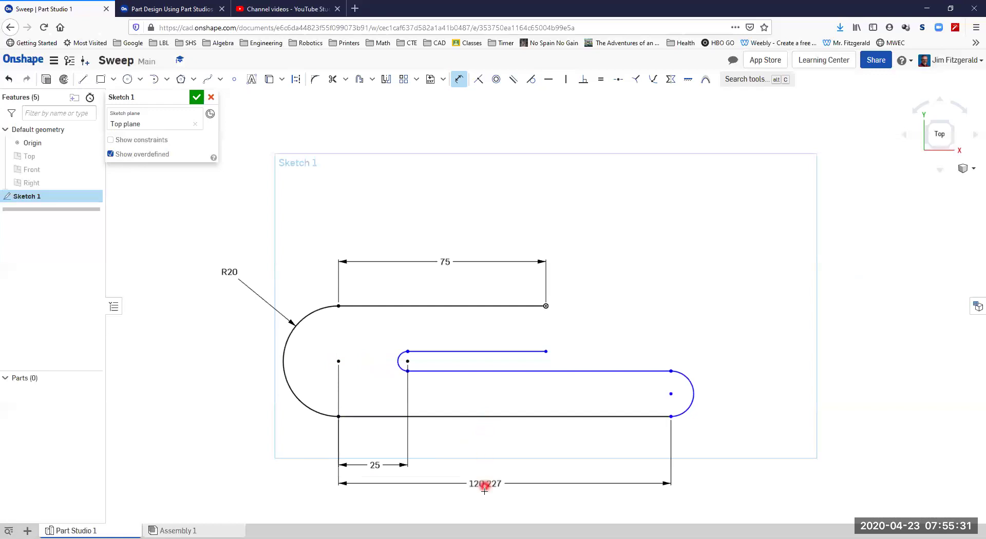
pyautogui.moveTo(484, 491); pyautogui.dragTo(484, 493)
pyautogui.doubleClick(485, 493)
pyautogui.write('125')
pyautogui.press('Return')
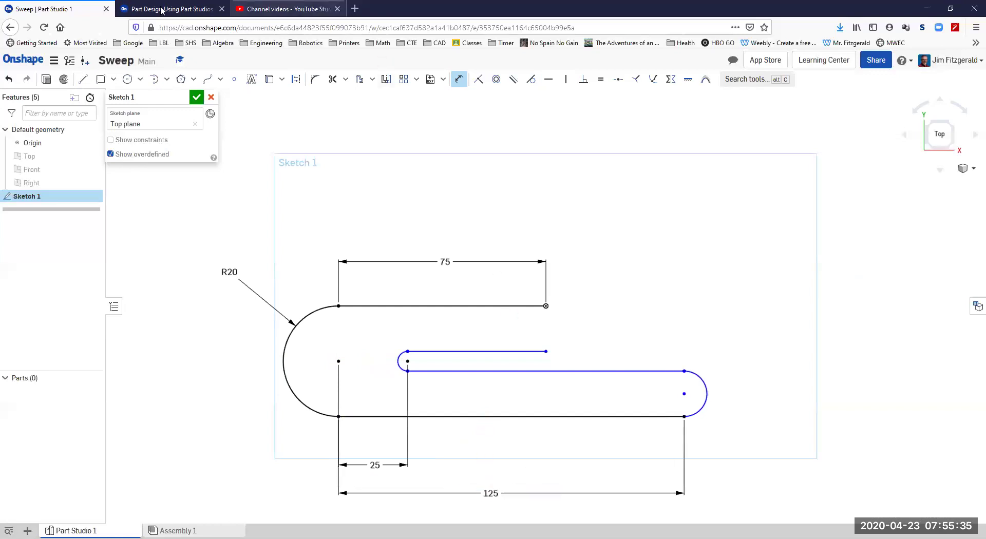
# Step: Give the right arc a radius of 15
pyautogui.click(161, 10)
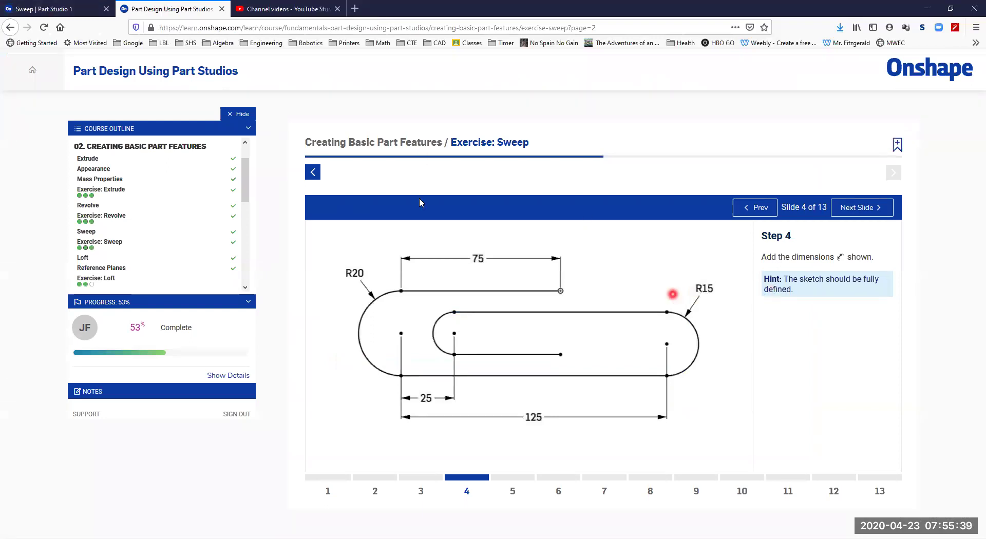
pyautogui.click(71, 11)
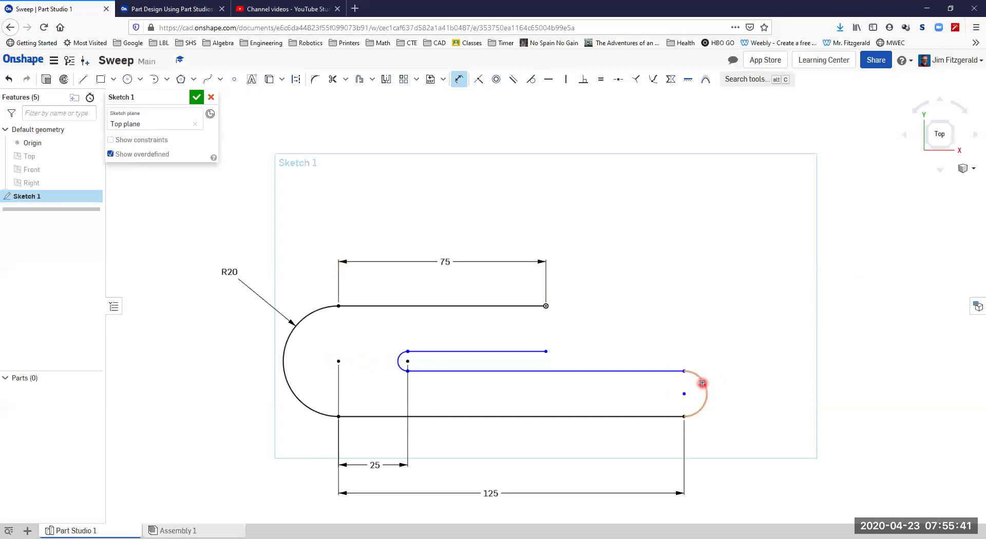
pyautogui.click(767, 343)
pyautogui.write('15')
pyautogui.press('Return')
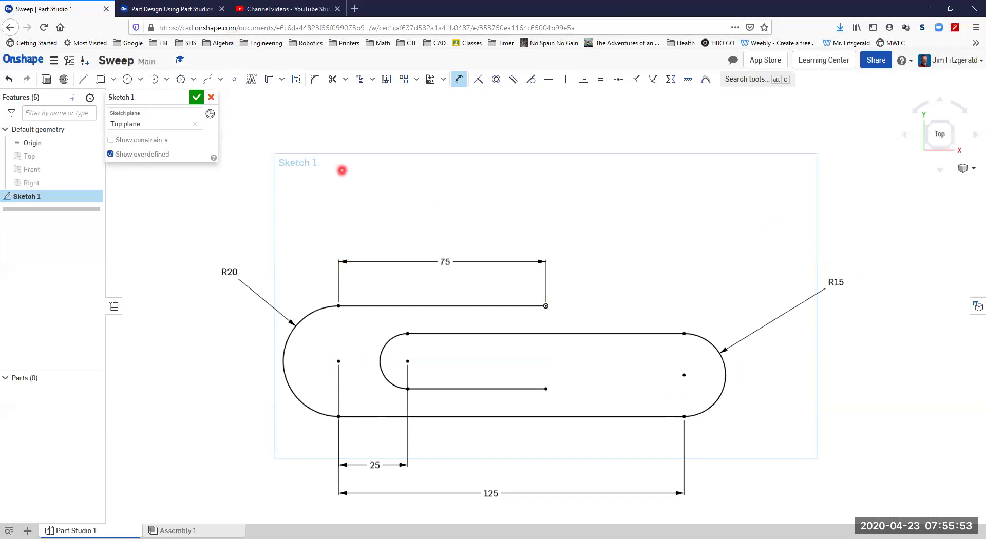
pyautogui.moveTo(431, 207)
pyautogui.mouseDown(button='middle')
pyautogui.moveTo(421, 147)
pyautogui.moveTo(455, 149)
pyautogui.mouseUp(button='middle')
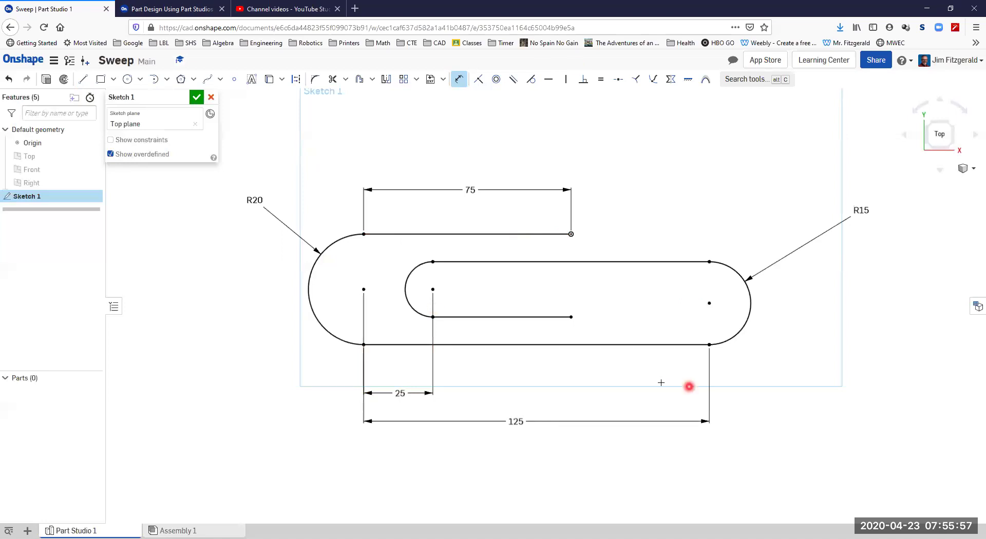
pyautogui.click(571, 235)
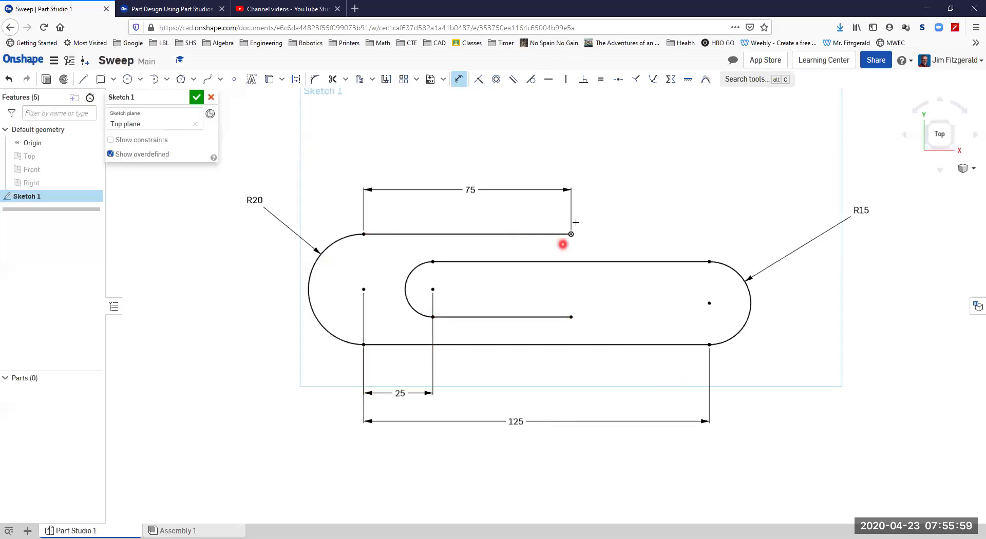
pyautogui.click(473, 191)
pyautogui.doubleClick(471, 190)
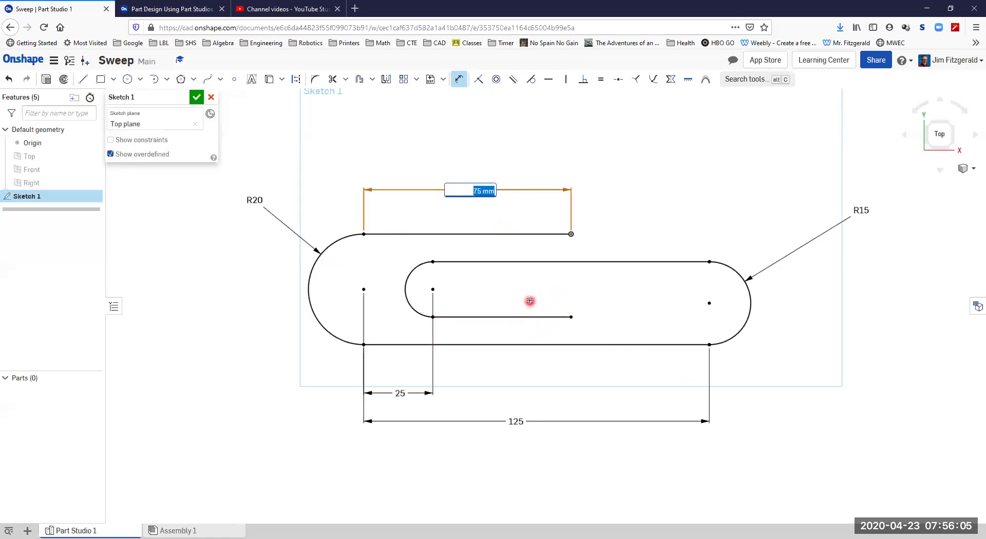
pyautogui.press('Return')
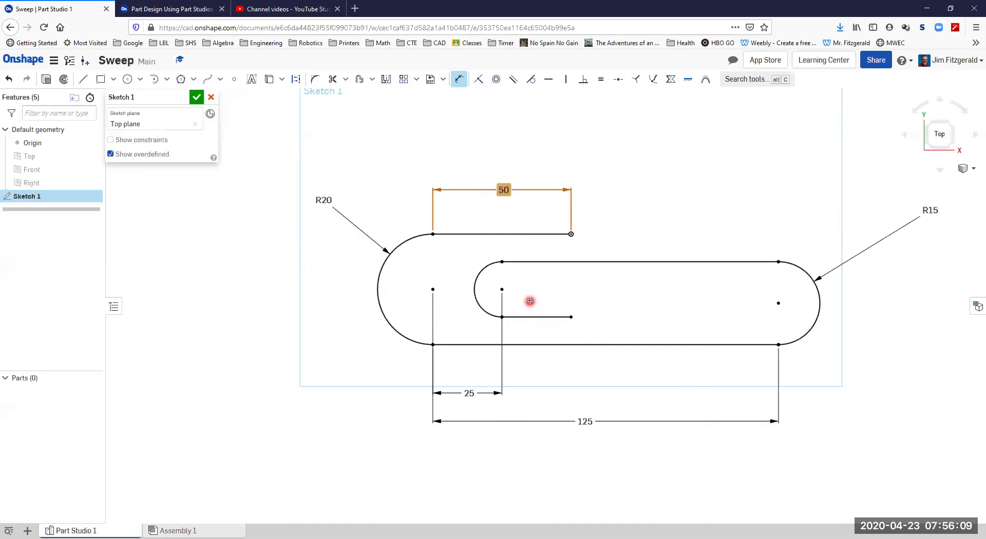
pyautogui.doubleClick(504, 190)
pyautogui.press('Return')
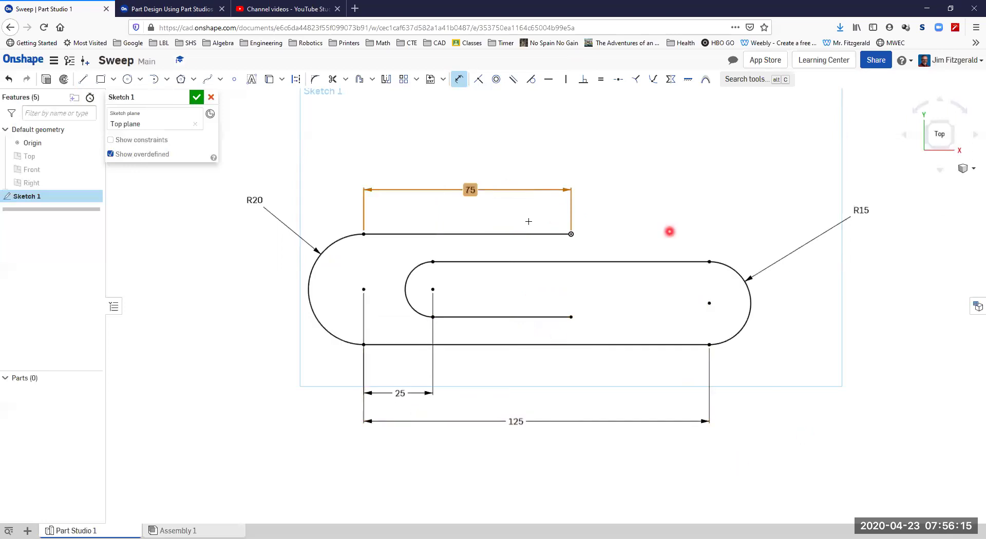
# Step: After checking slide 5, rename Sketch 1 to Path Sketch and finish it
pyautogui.click(169, 9)
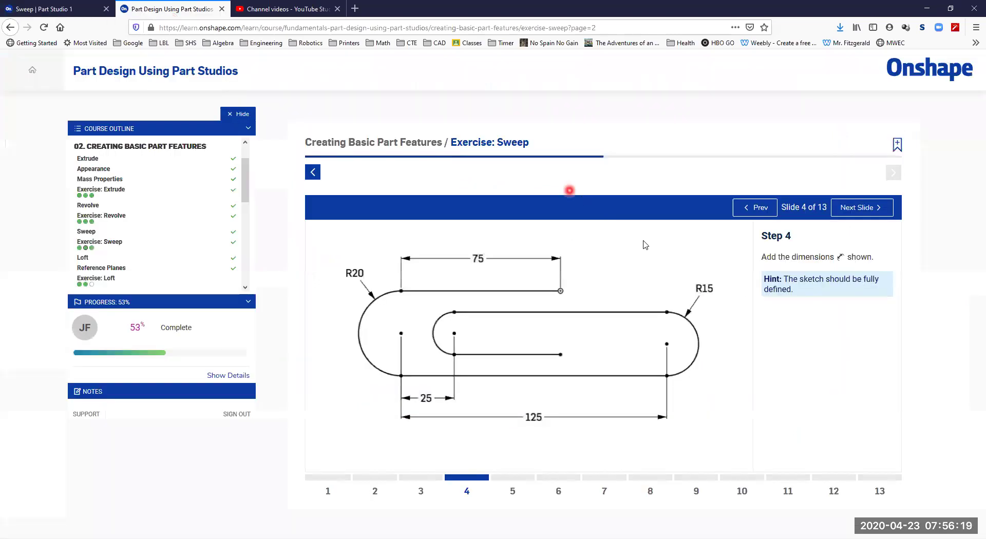
pyautogui.click(513, 491)
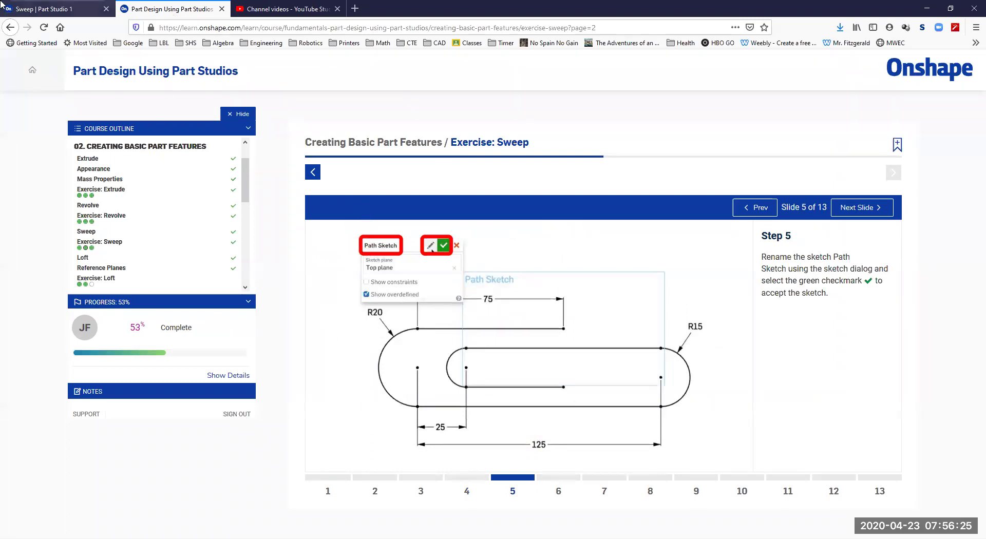
pyautogui.click(41, 8)
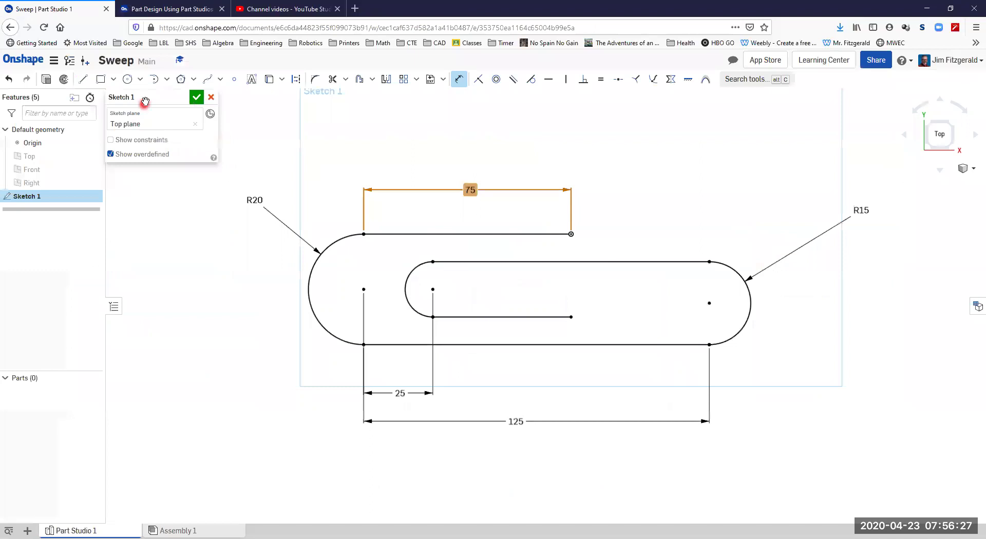
pyautogui.click(183, 97)
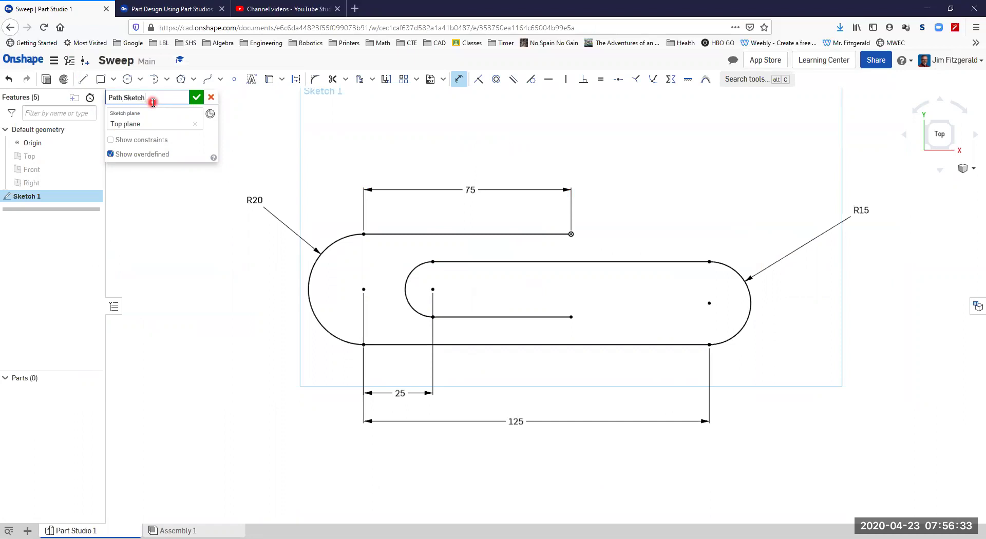
pyautogui.click(197, 97)
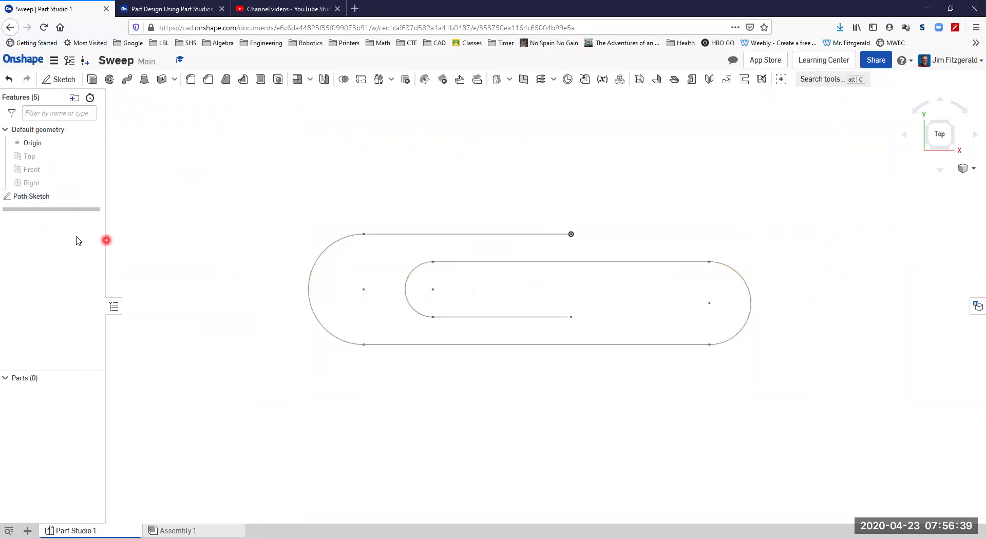
pyautogui.click(40, 196)
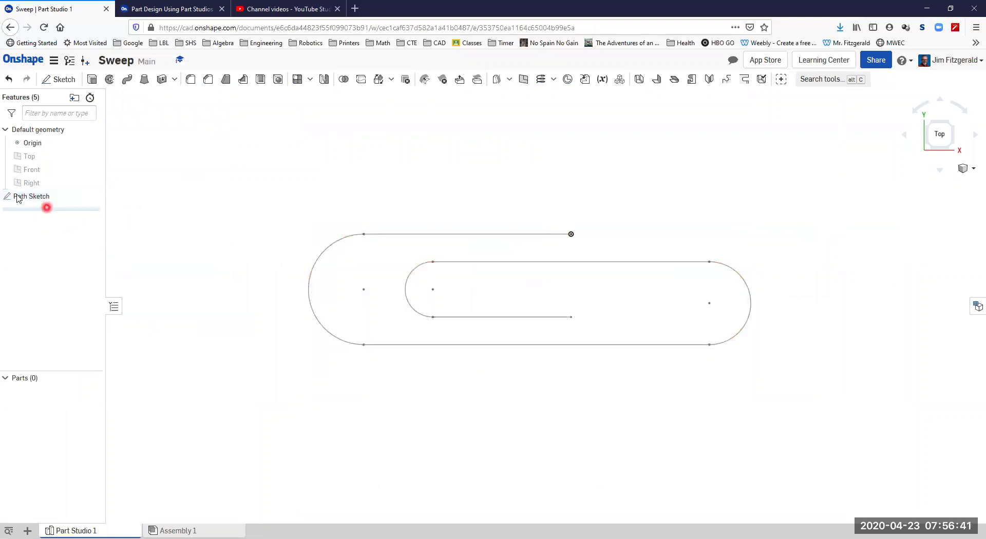
pyautogui.click(147, 282)
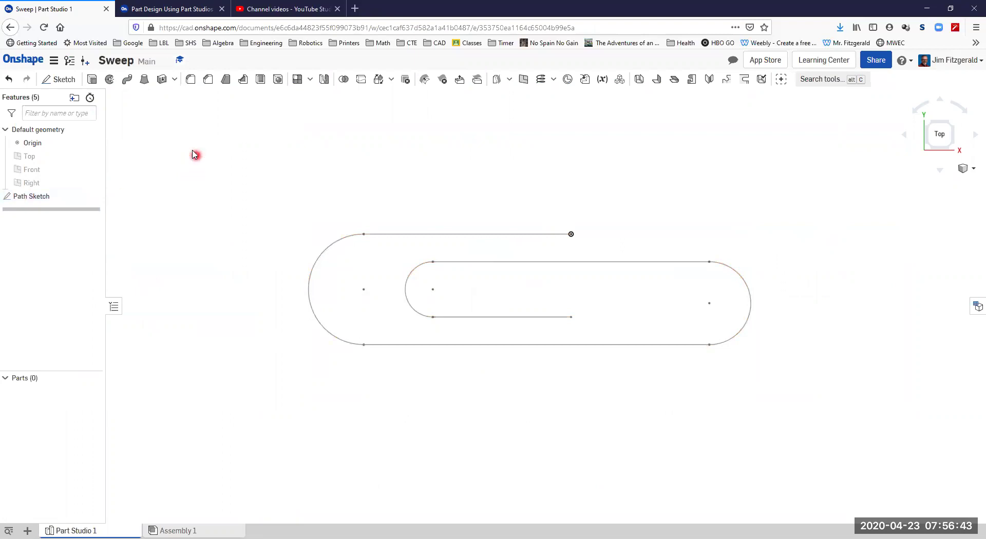
# Step: Advance the course to the Step 6 slide and return to the part studio
pyautogui.click(182, 10)
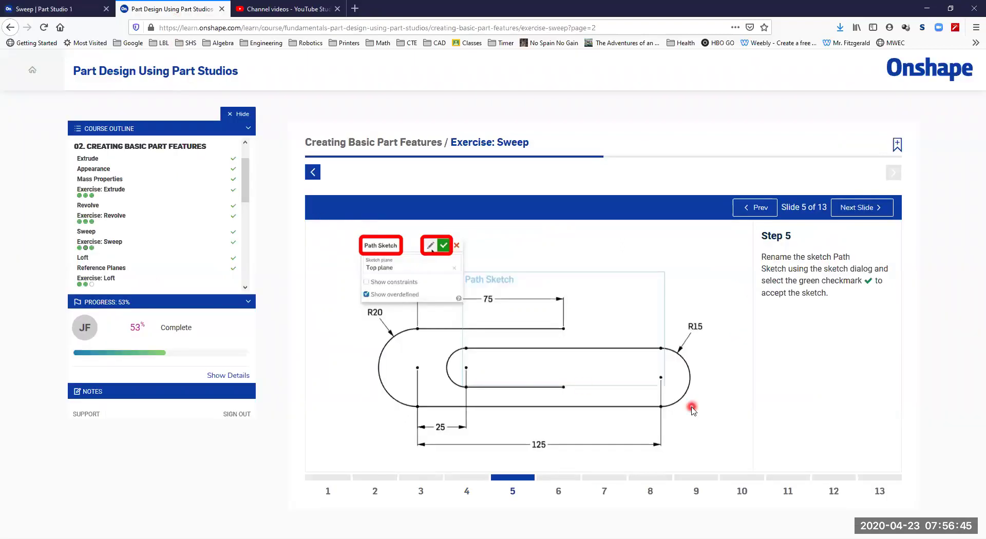
pyautogui.click(559, 489)
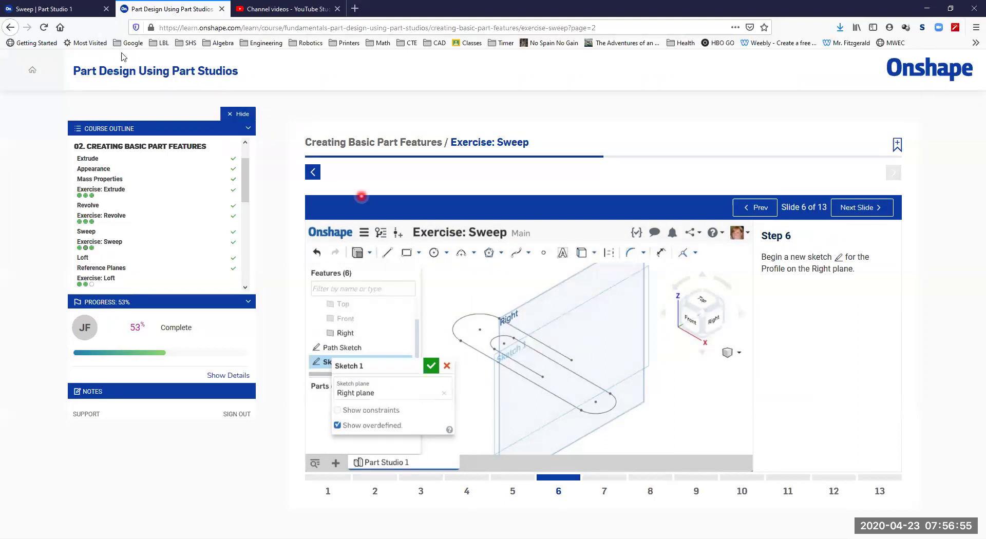
pyautogui.hotkey('ctrl', 'shift', 'Tab')
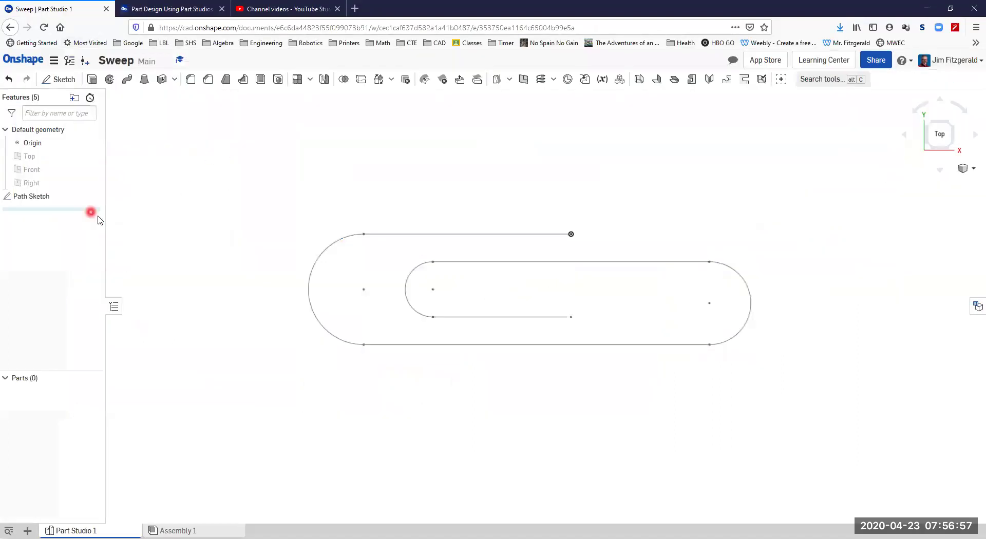
# Step: Start a new sketch on the Right plane in isometric view with default planes shown
pyautogui.click(953, 149)
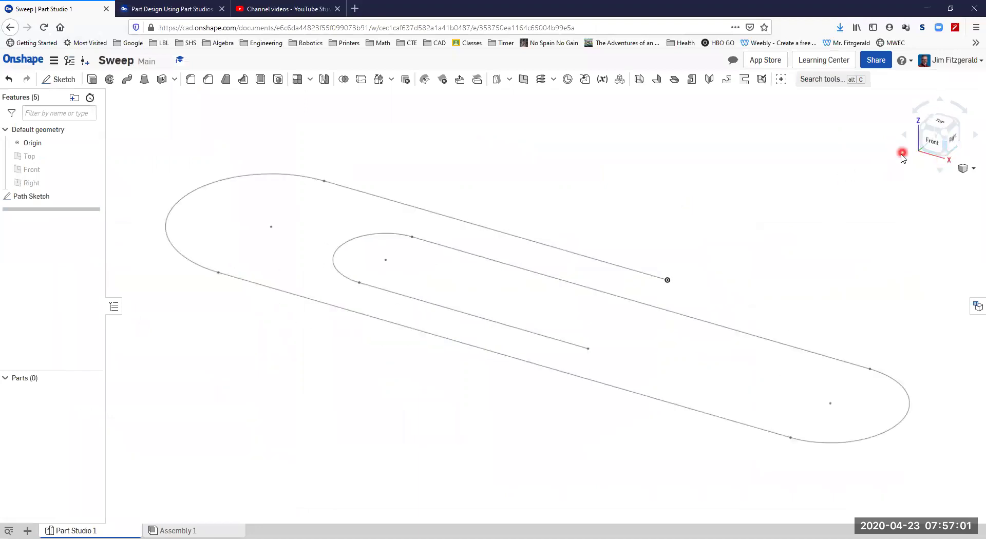
pyautogui.press('p')
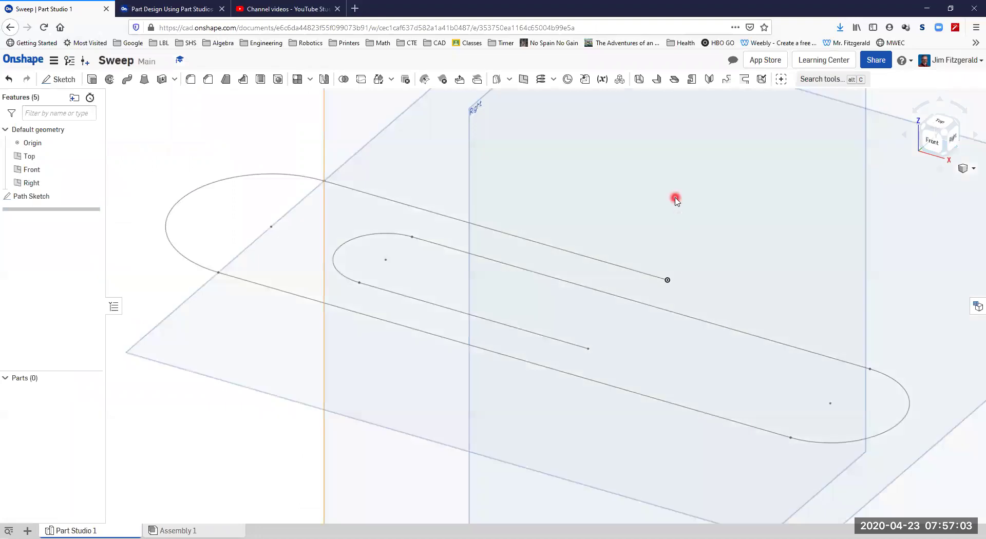
pyautogui.scroll(-5, 676, 198)
pyautogui.moveTo(540, 235); pyautogui.dragTo(498, 276, button='middle')
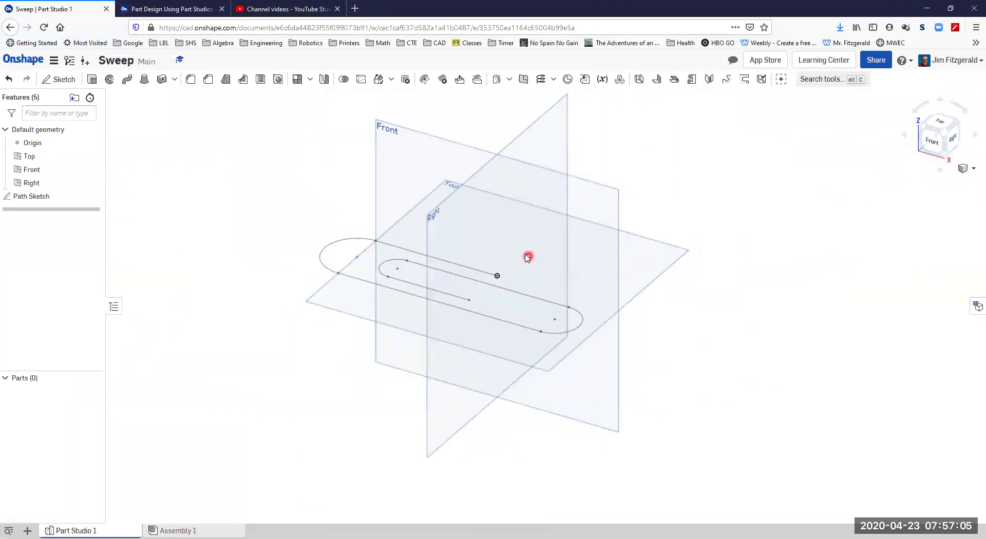
pyautogui.click(61, 79)
pyautogui.click(559, 151)
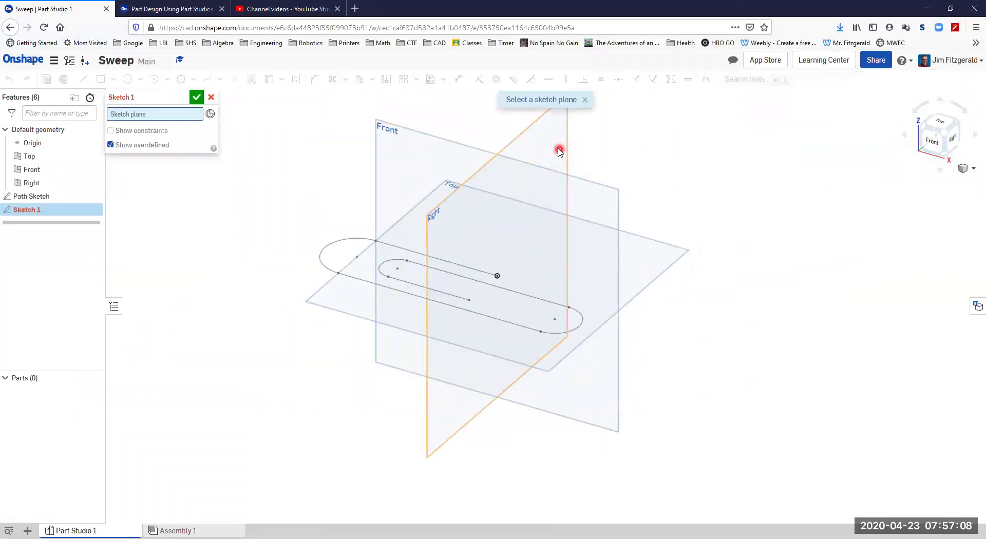
# Step: Hide the default planes and advance the course to slide 7, Step 7
pyautogui.click(954, 142)
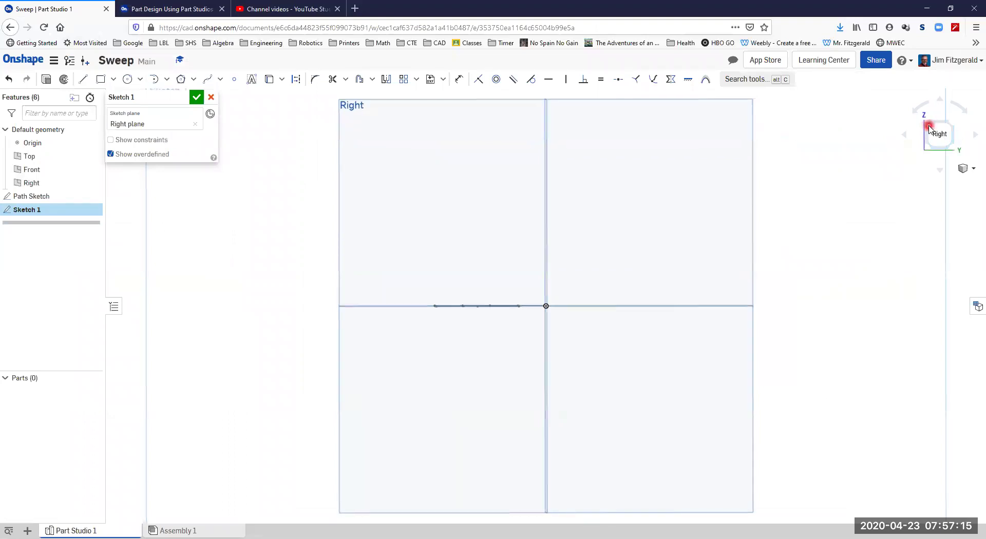
pyautogui.click(923, 128)
pyautogui.click(491, 163)
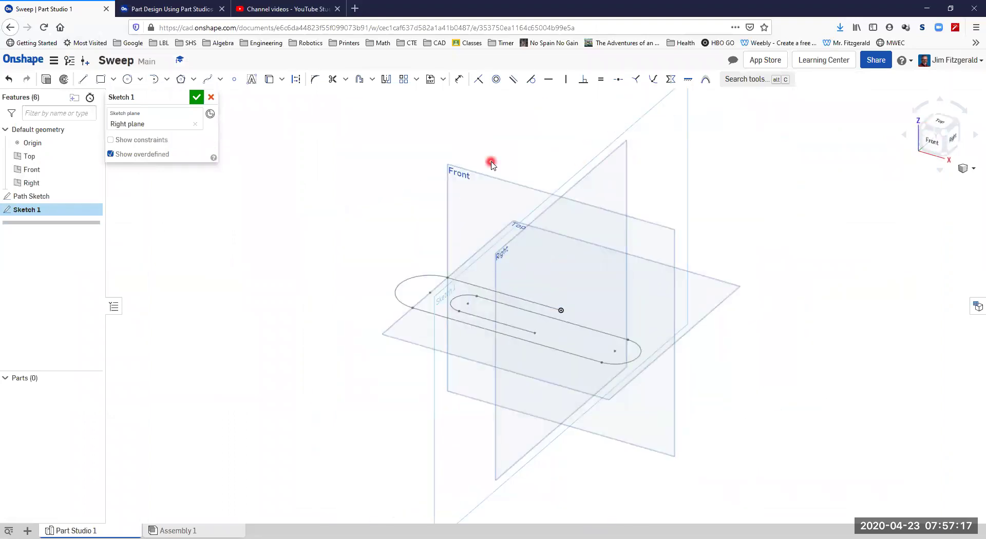
pyautogui.press('p')
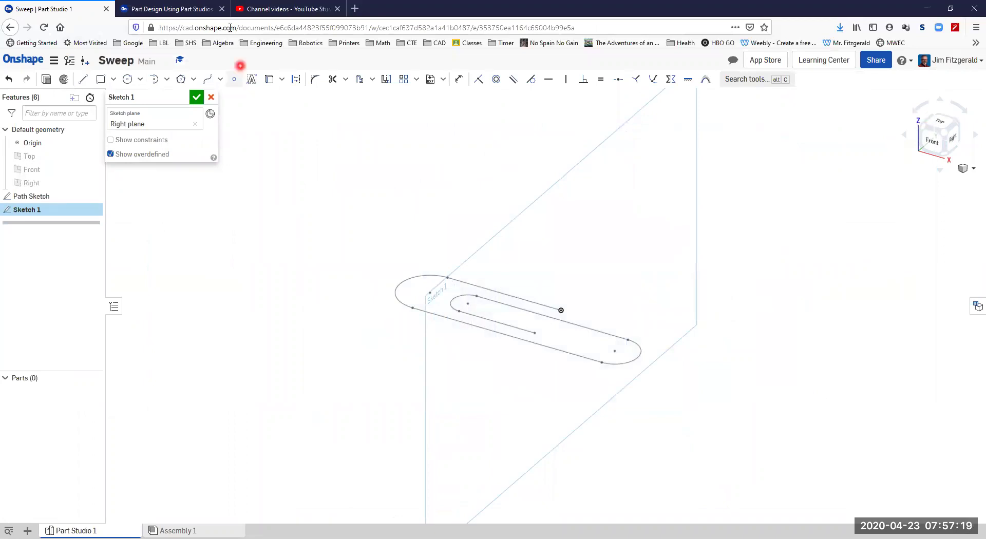
pyautogui.click(176, 9)
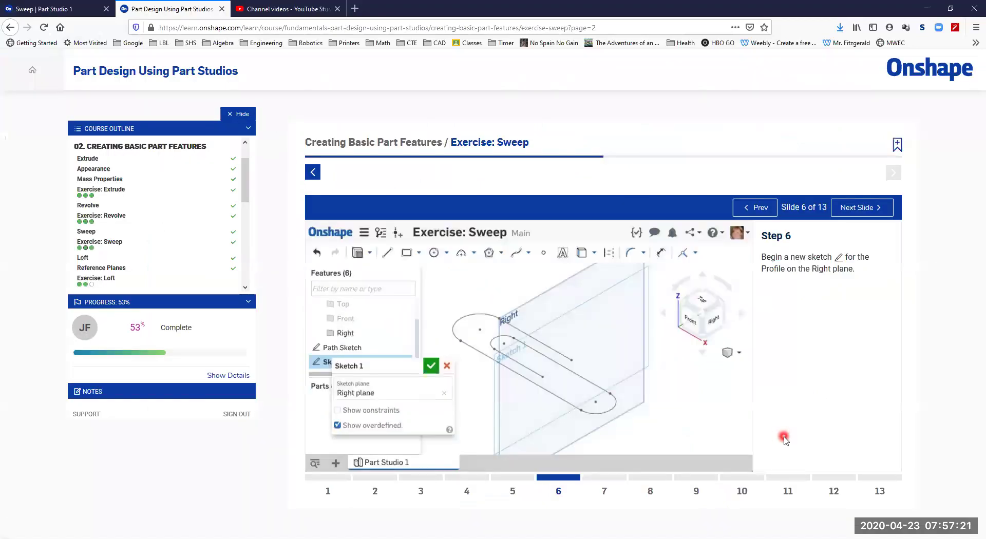
pyautogui.click(605, 490)
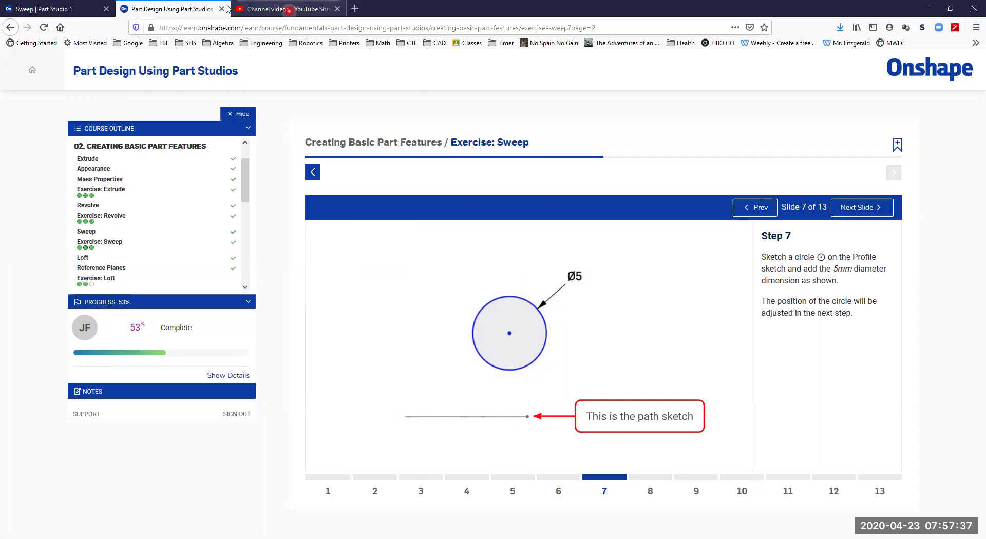
# Step: Draw a single circle above the path line, viewed straight on
pyautogui.hotkey('ctrl', 'shift', 'Tab')
pyautogui.press('n')
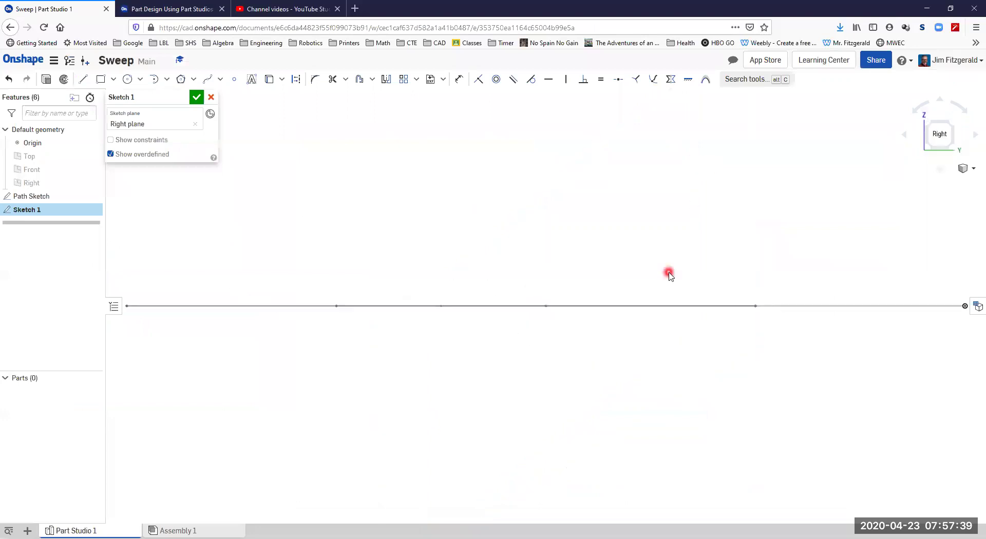
pyautogui.scroll(-3, 542, 301)
pyautogui.scroll(-2, 588, 318)
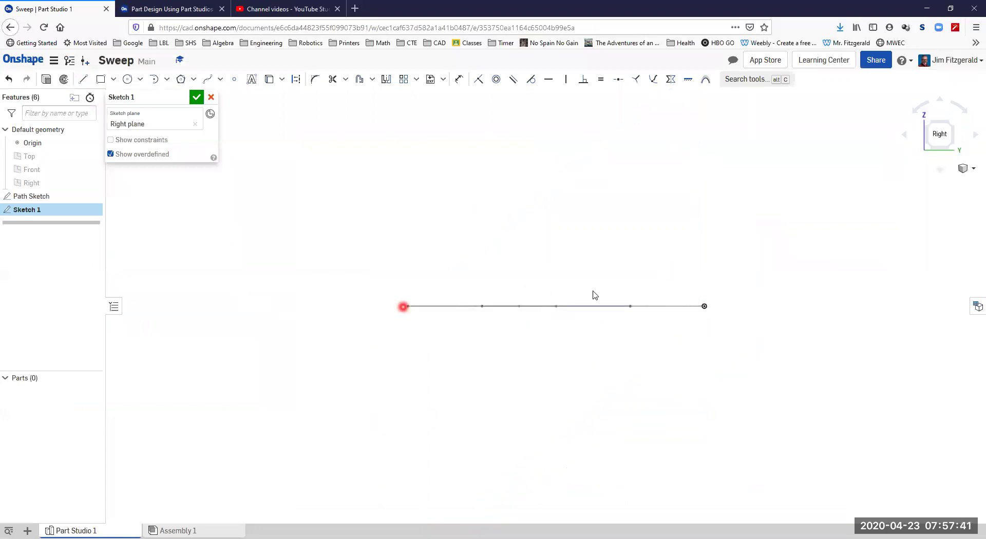
pyautogui.click(128, 80)
pyautogui.moveTo(688, 203); pyautogui.dragTo(692, 209)
pyautogui.click(692, 209)
pyautogui.click(619, 194)
pyautogui.moveTo(623, 201); pyautogui.dragTo(623, 200)
pyautogui.press('Escape')
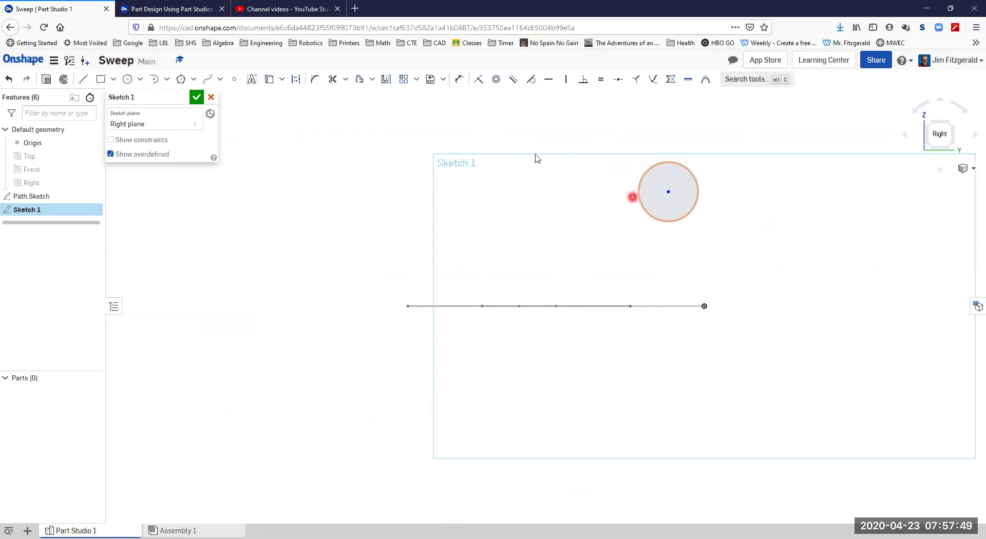
# Step: Dimension the circle to a 5 mm diameter
pyautogui.click(458, 80)
pyautogui.click(641, 178)
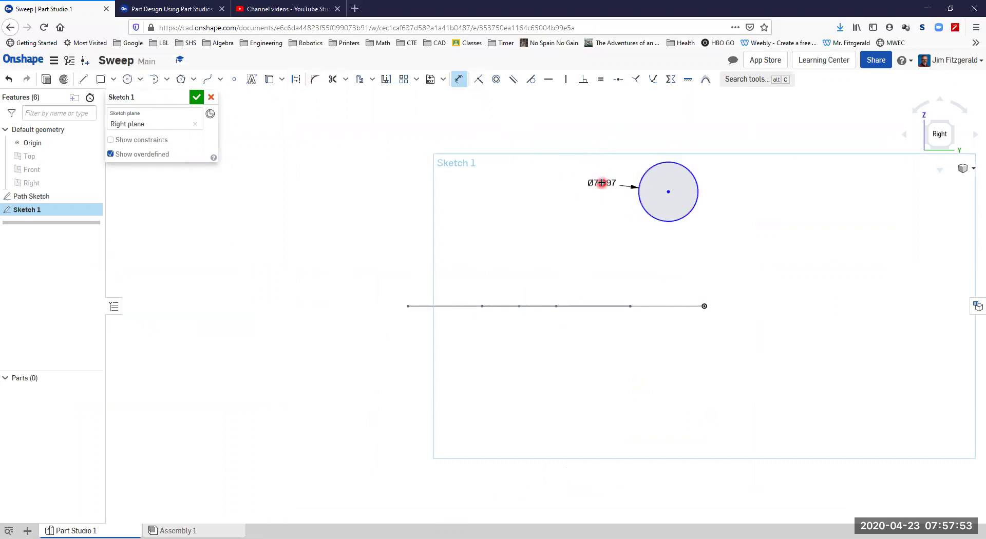
pyautogui.click(601, 183)
pyautogui.write('5')
pyautogui.press('Return')
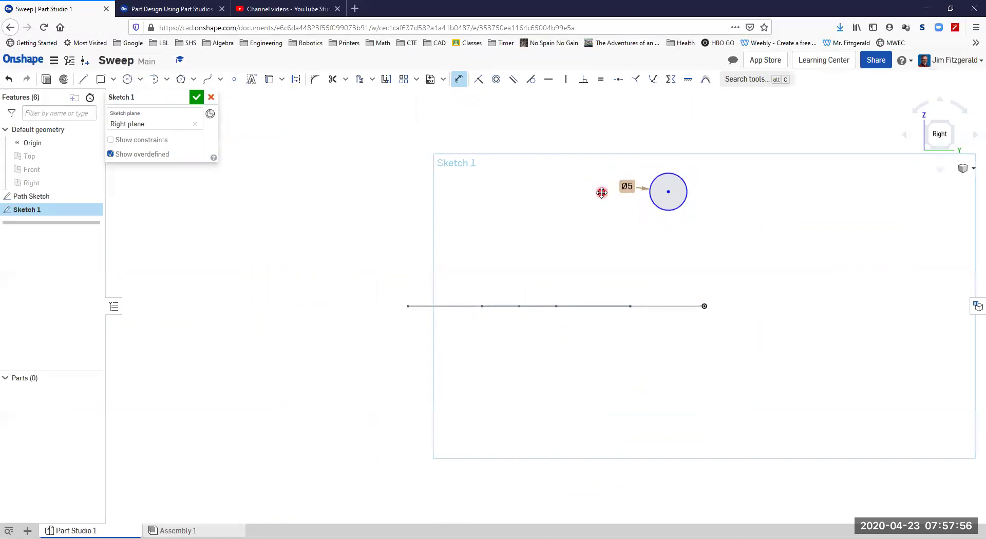
pyautogui.click(153, 8)
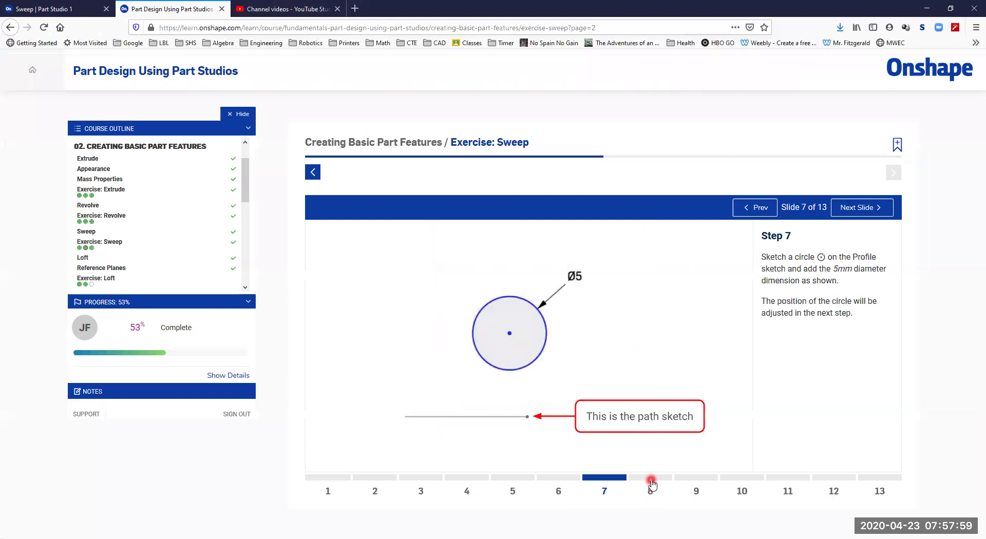
# Step: Advance the course to the Step 8 slide and return to the sketch
pyautogui.click(61, 8)
pyautogui.click(153, 8)
pyautogui.click(651, 485)
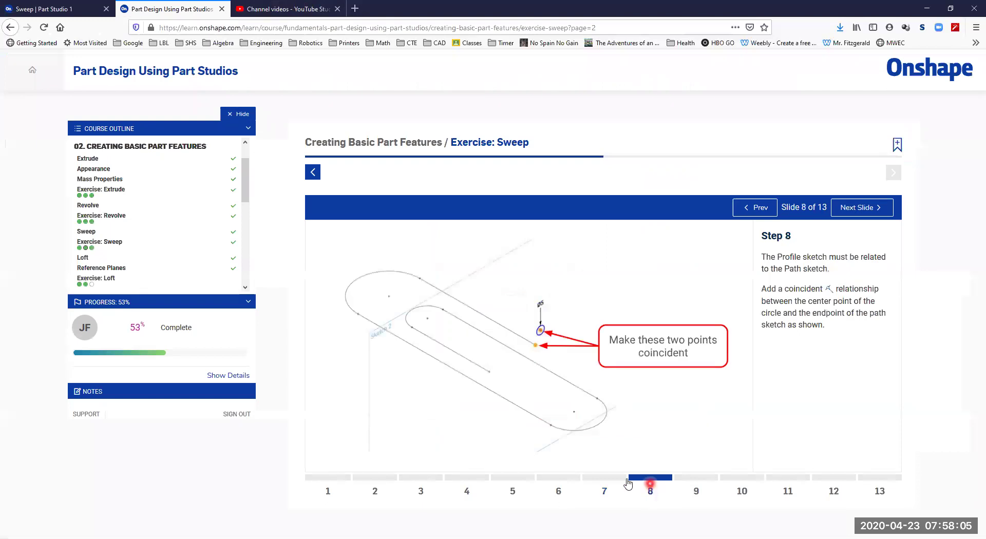
pyautogui.click(541, 329)
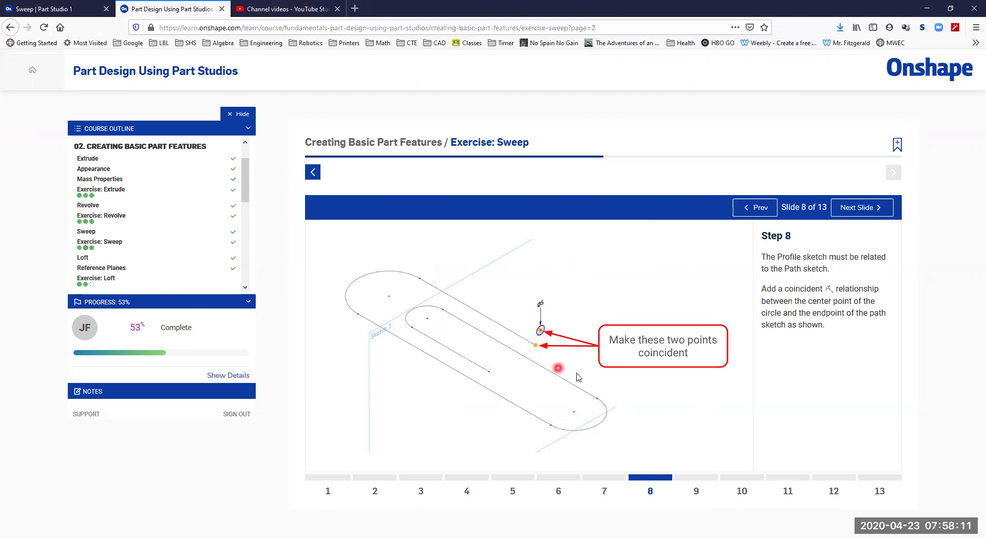
pyautogui.click(34, 10)
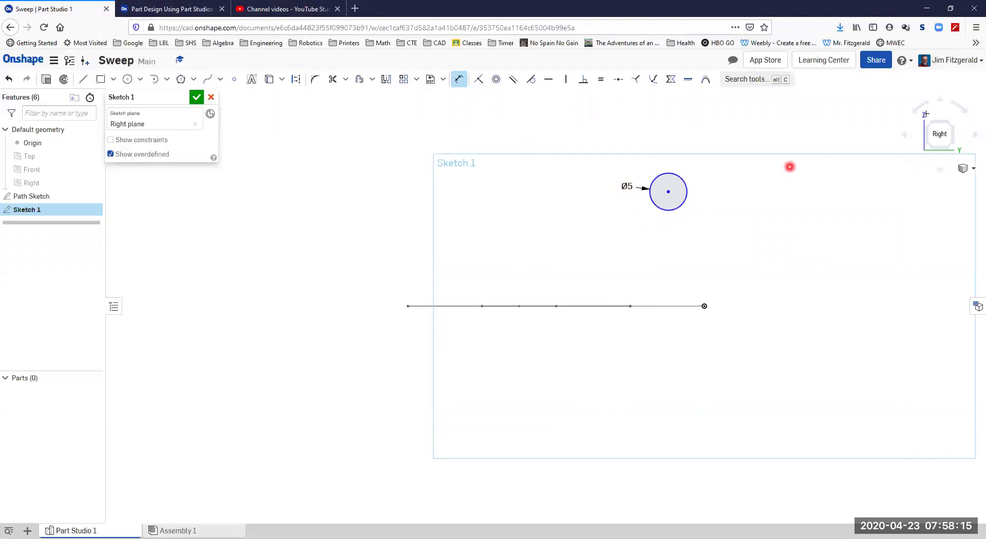
# Step: Make the circle's centre coincident with the path sketch's endpoint in isometric view
pyautogui.click(925, 131)
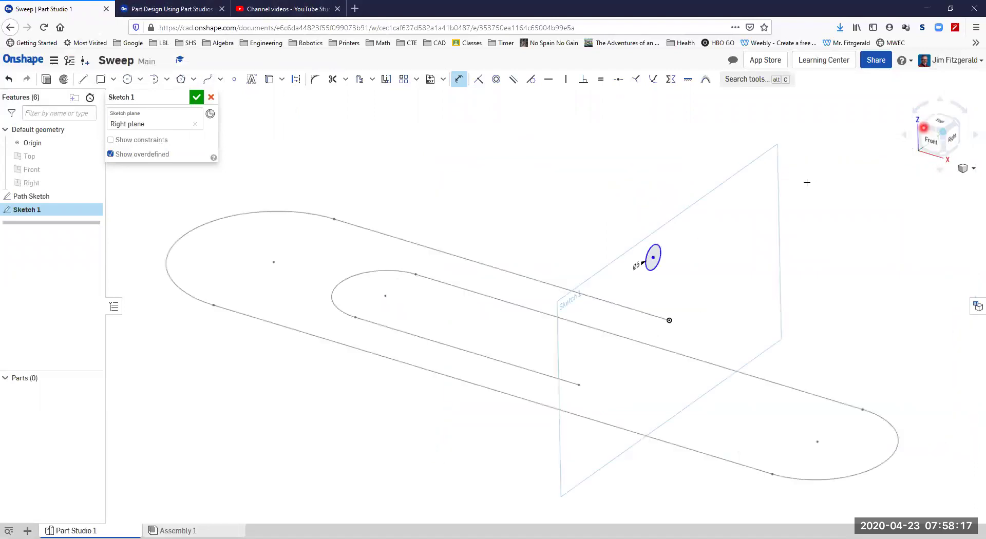
pyautogui.click(479, 81)
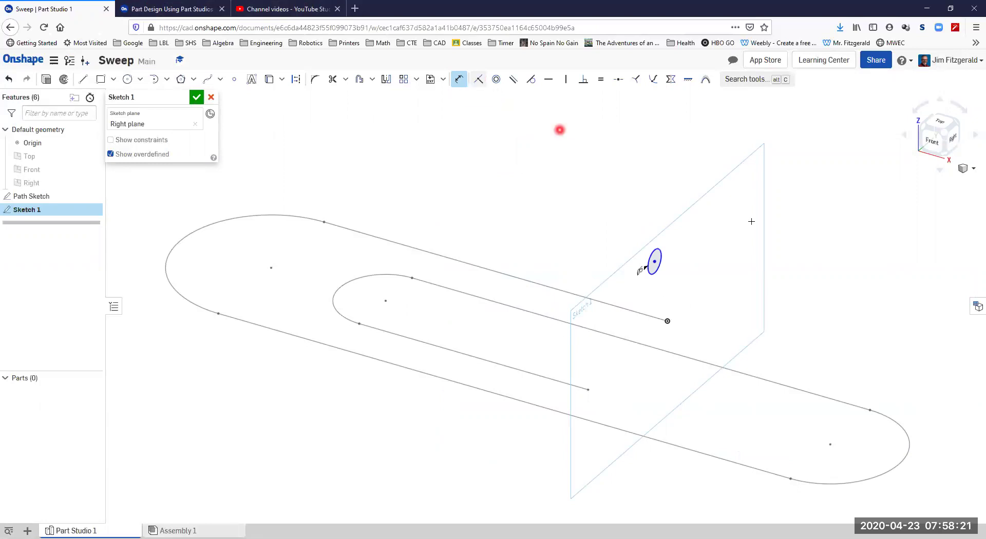
pyautogui.click(655, 263)
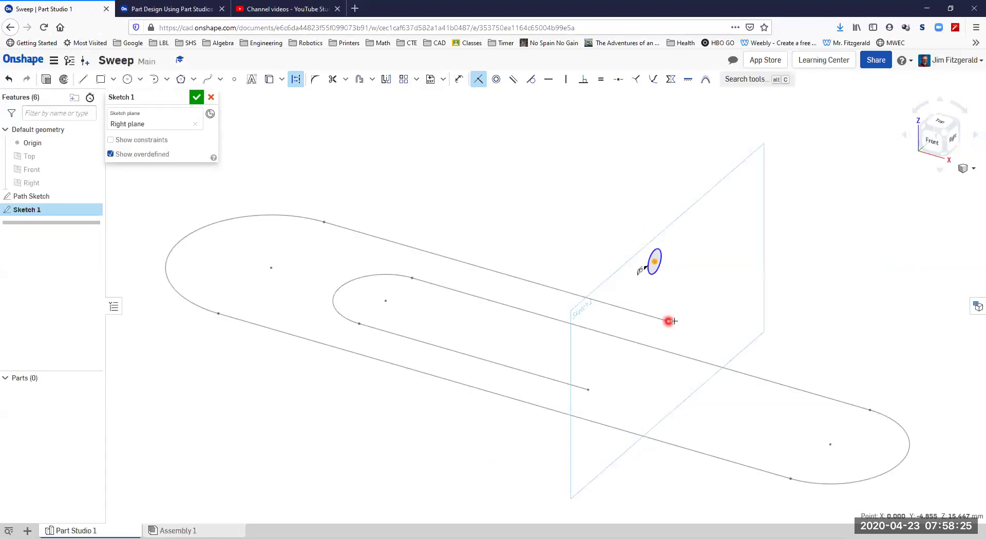
pyautogui.click(668, 321)
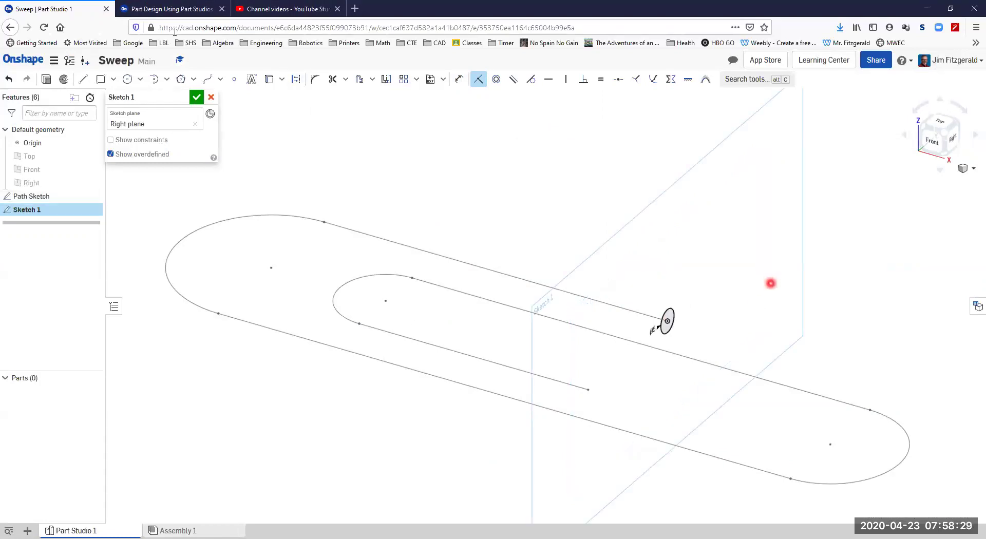
pyautogui.click(167, 9)
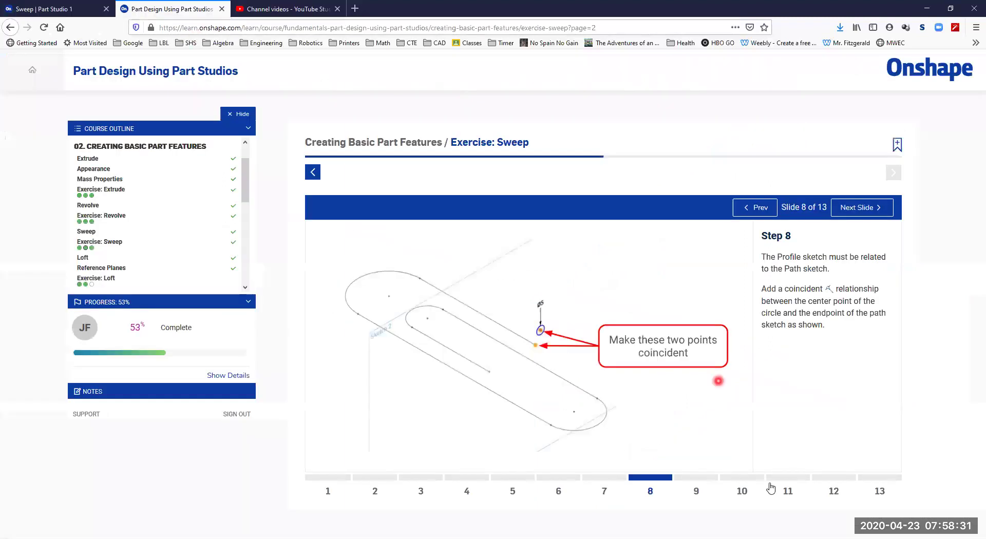
# Step: Rename the circle sketch to 'Profile Sketch', accept it, and advance the course to Step 10
pyautogui.click(694, 478)
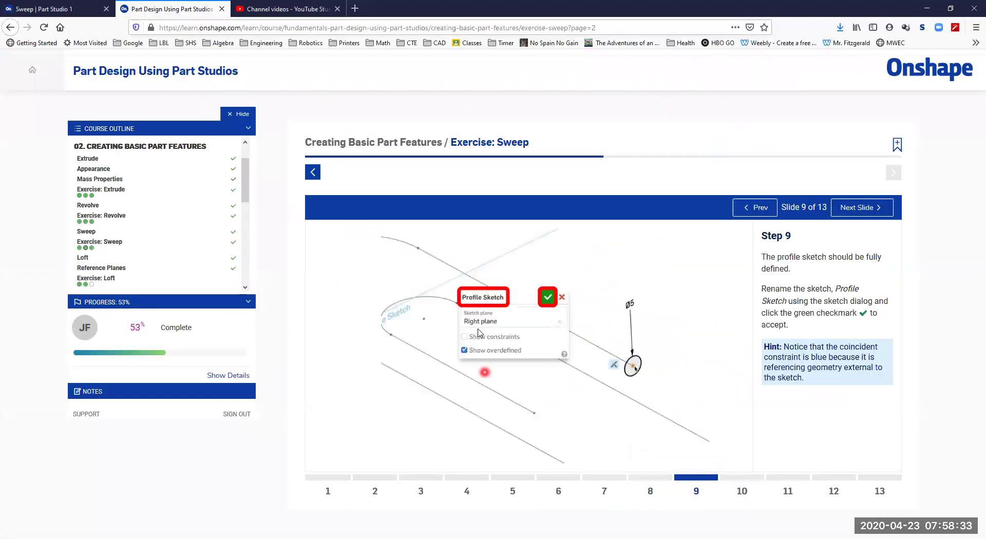
pyautogui.click(56, 8)
pyautogui.click(150, 96)
pyautogui.click(184, 99)
pyautogui.click(146, 95)
pyautogui.write('Profile Sk')
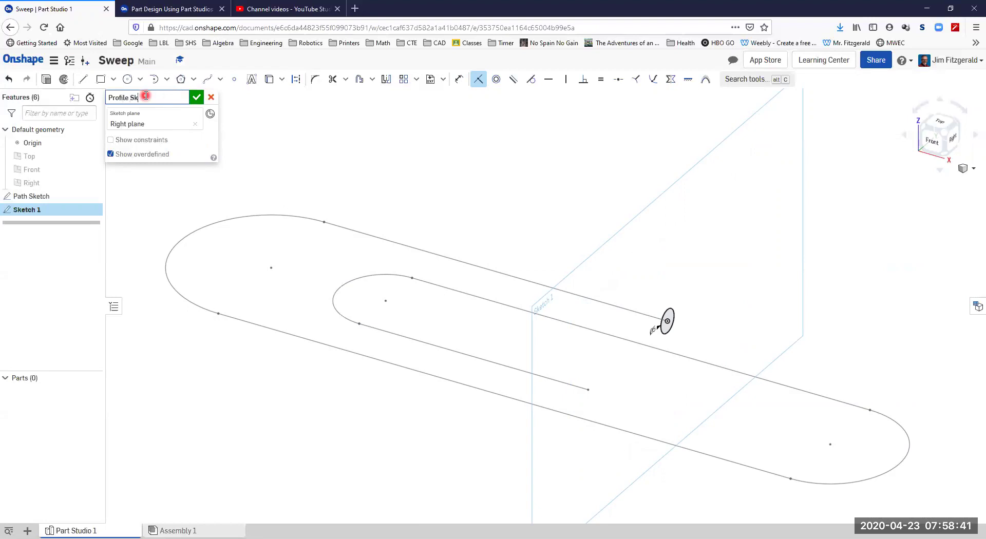
pyautogui.write('etch')
pyautogui.click(197, 98)
pyautogui.click(184, 11)
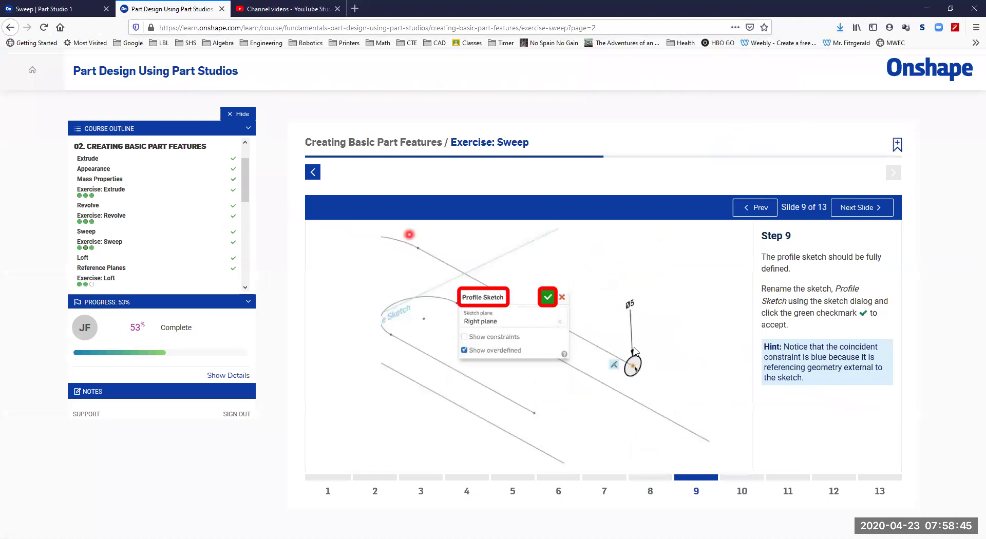
pyautogui.click(744, 484)
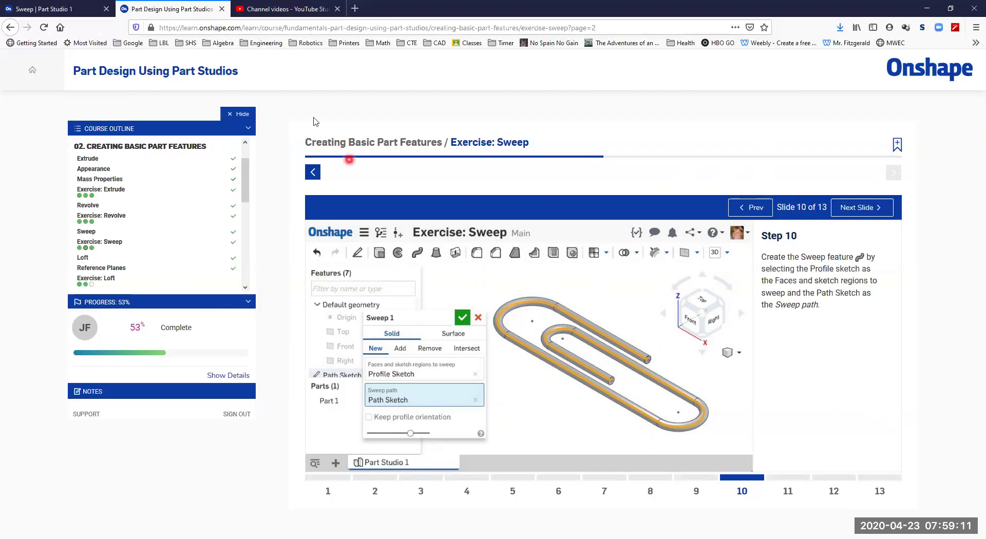
# Step: After reading Step 10, return to the Sweep Part Studio with Path Sketch and Profile Sketch
pyautogui.click(78, 14)
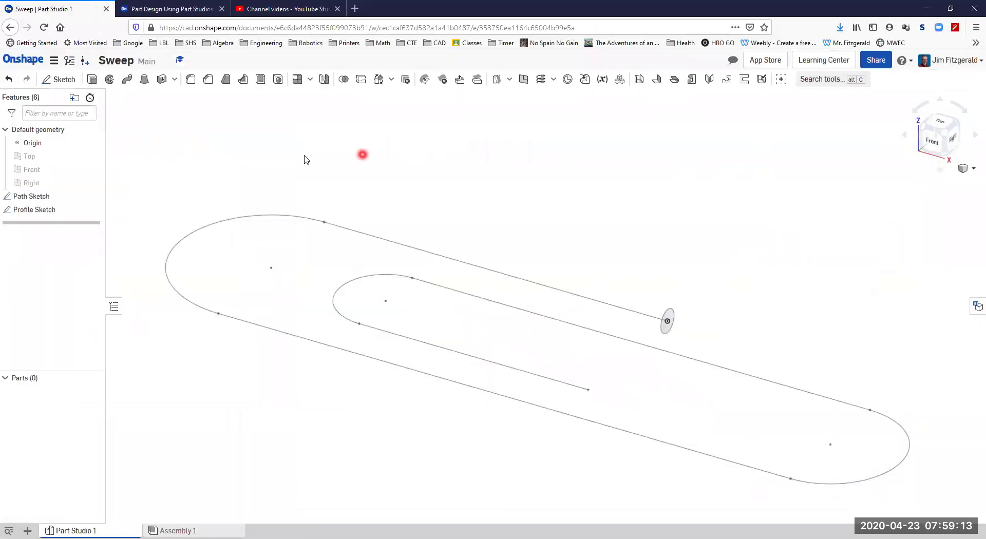
# Step: Start a Sweep with the circle as profile and path-sketch edges as the sweep path
pyautogui.click(125, 81)
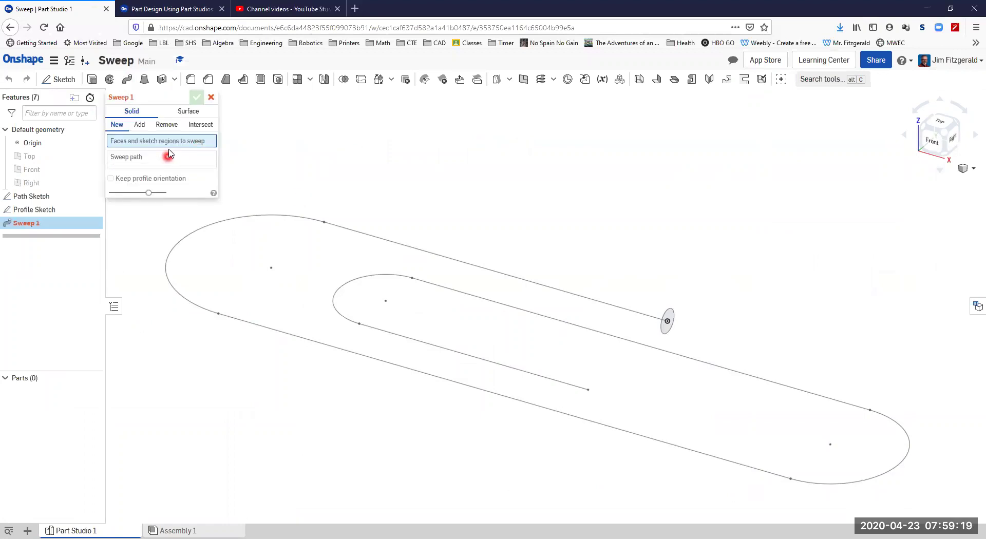
pyautogui.click(666, 314)
pyautogui.click(152, 172)
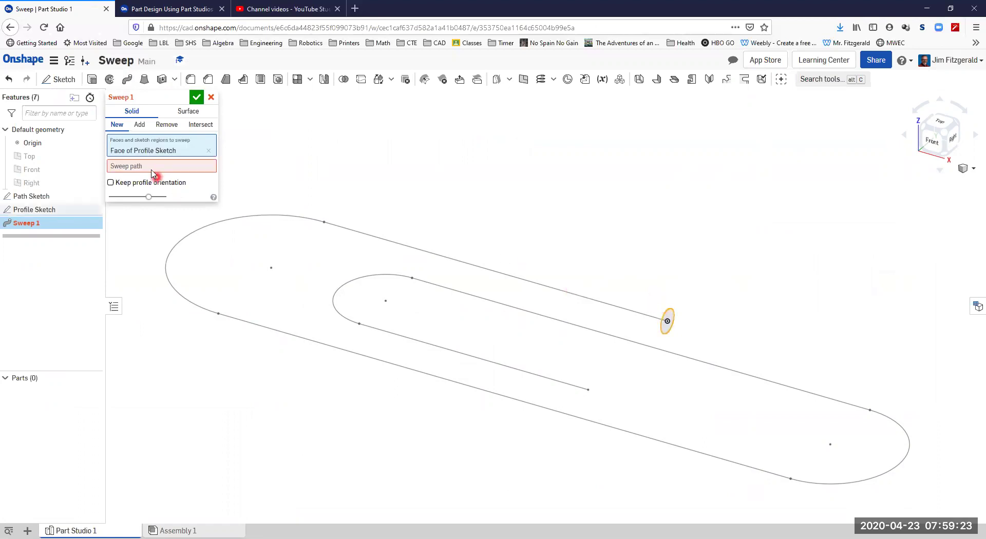
pyautogui.click(501, 274)
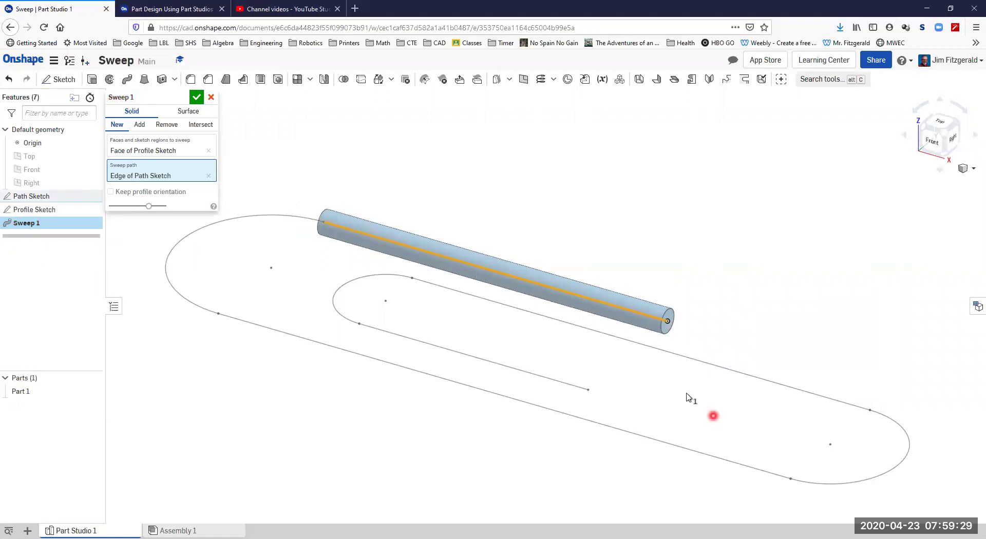
pyautogui.click(35, 211)
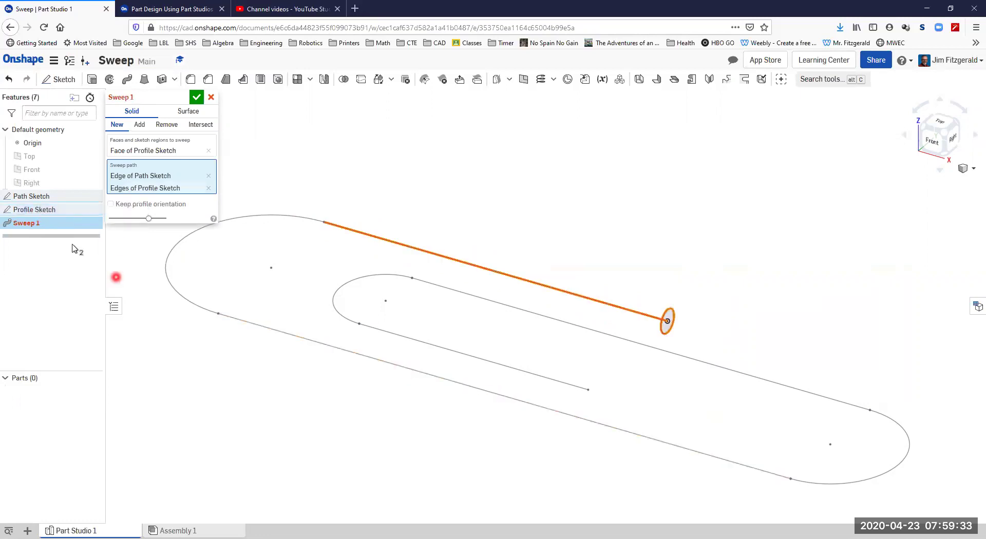
# Step: Replace the sweep path with the whole Path Sketch, then undo the finished sweep
pyautogui.click(209, 176)
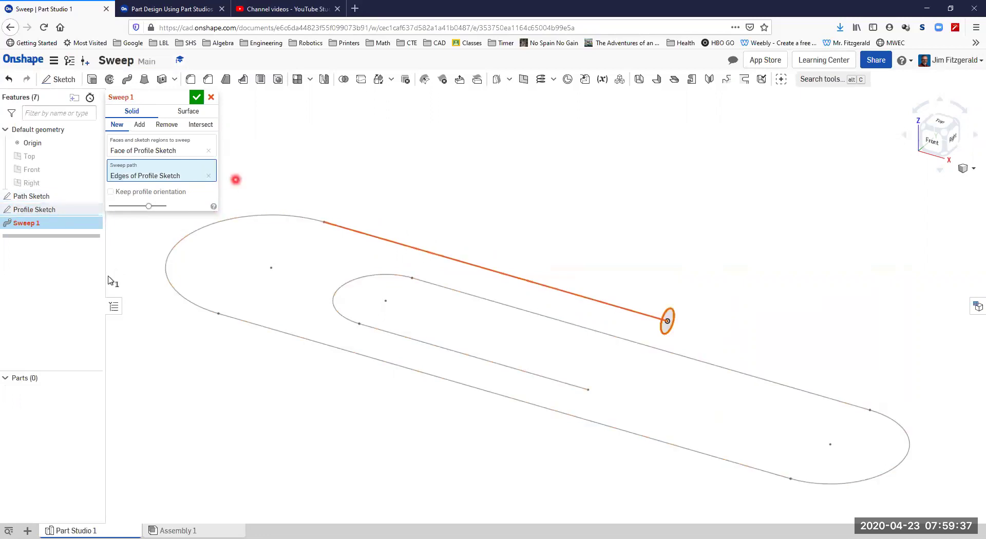
pyautogui.click(206, 177)
pyautogui.click(27, 211)
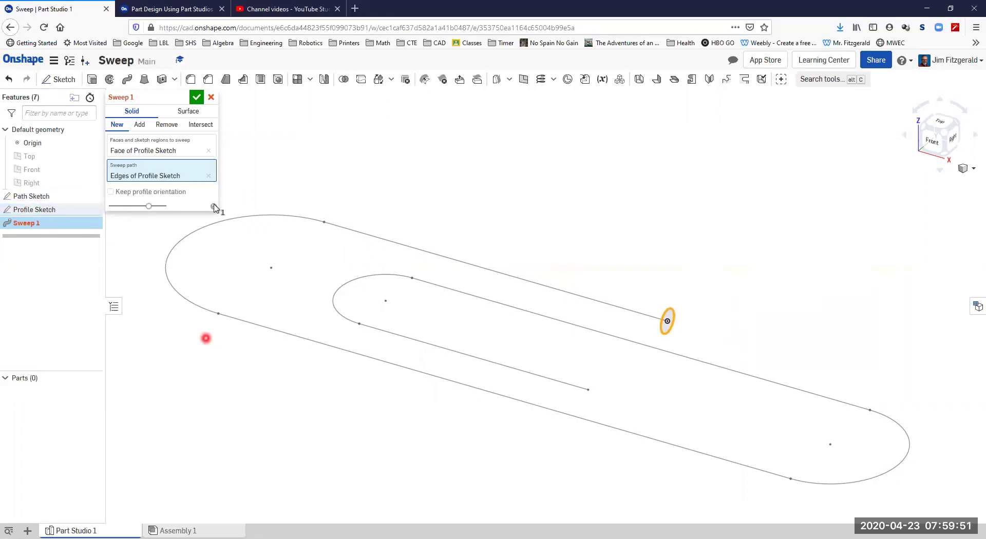
pyautogui.click(207, 178)
pyautogui.click(31, 197)
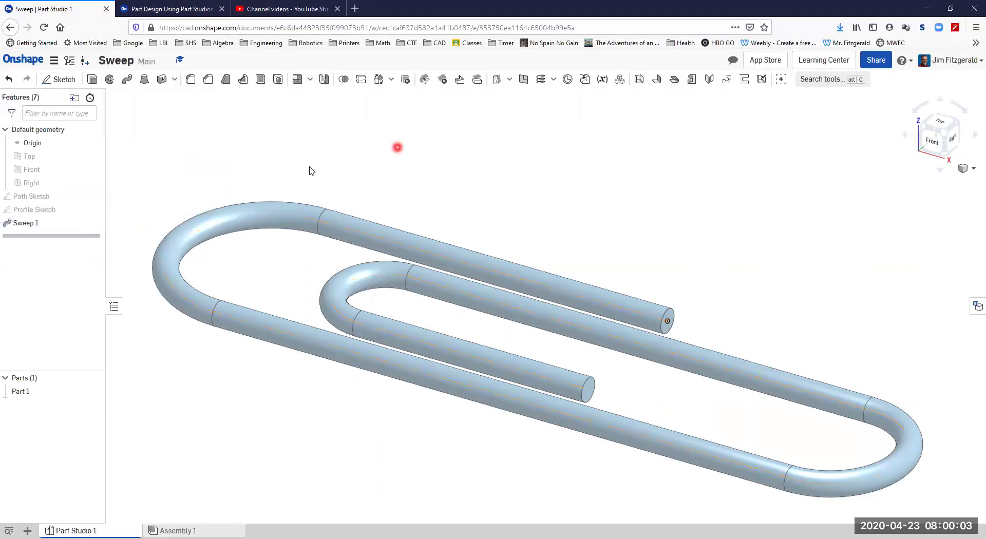
pyautogui.click(212, 97)
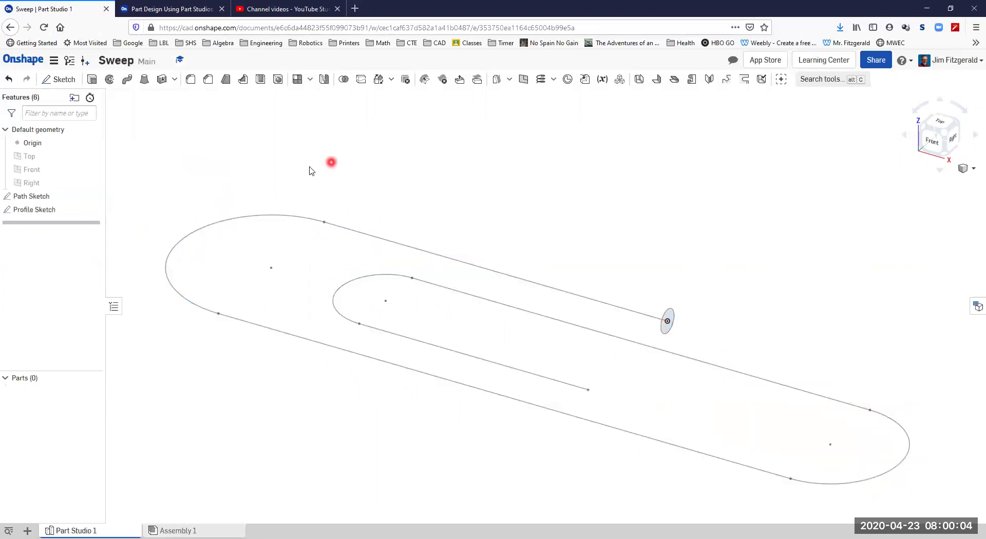
# Step: Sweep the Profile Sketch along the whole Path Sketch, then advance the course to Step 11
pyautogui.click(127, 80)
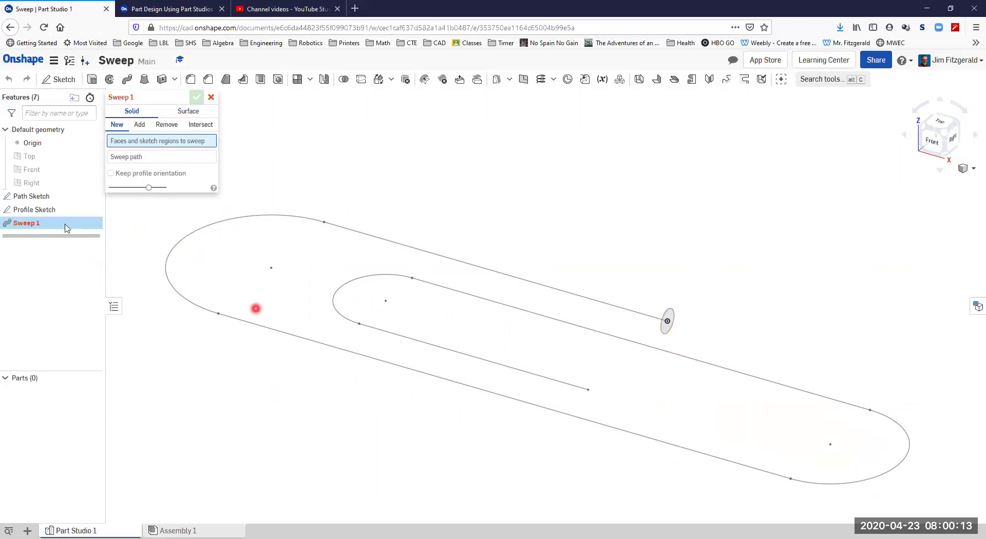
pyautogui.click(30, 211)
pyautogui.click(139, 169)
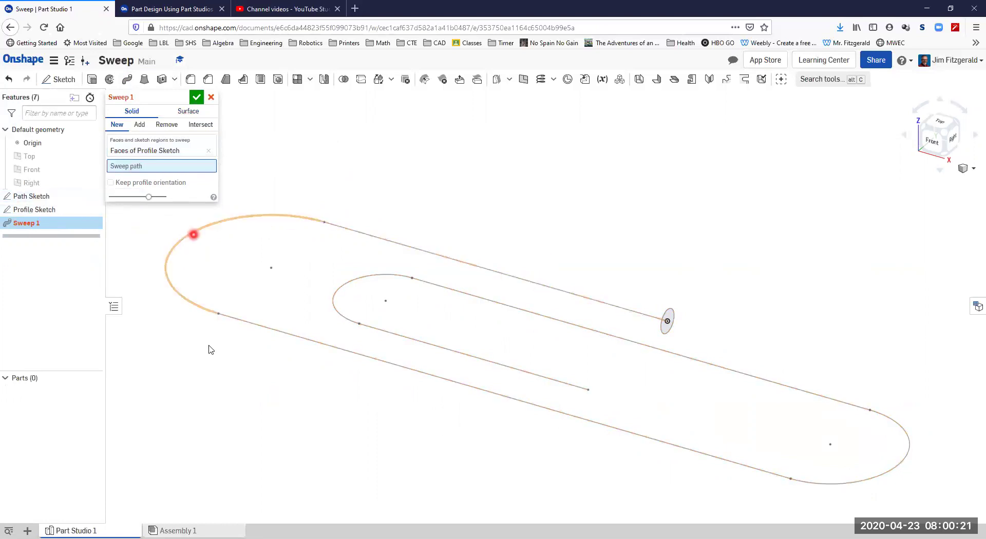
pyautogui.click(27, 196)
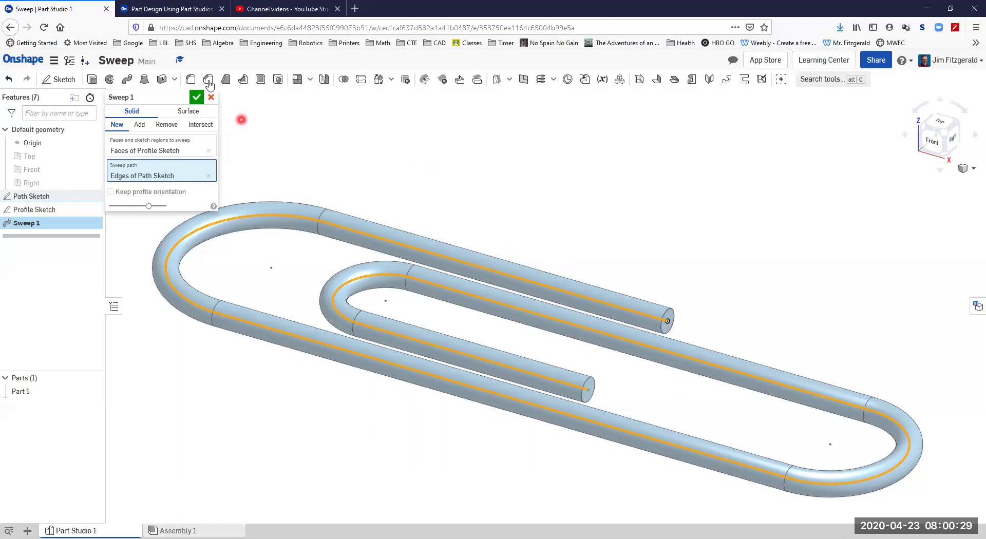
pyautogui.click(154, 16)
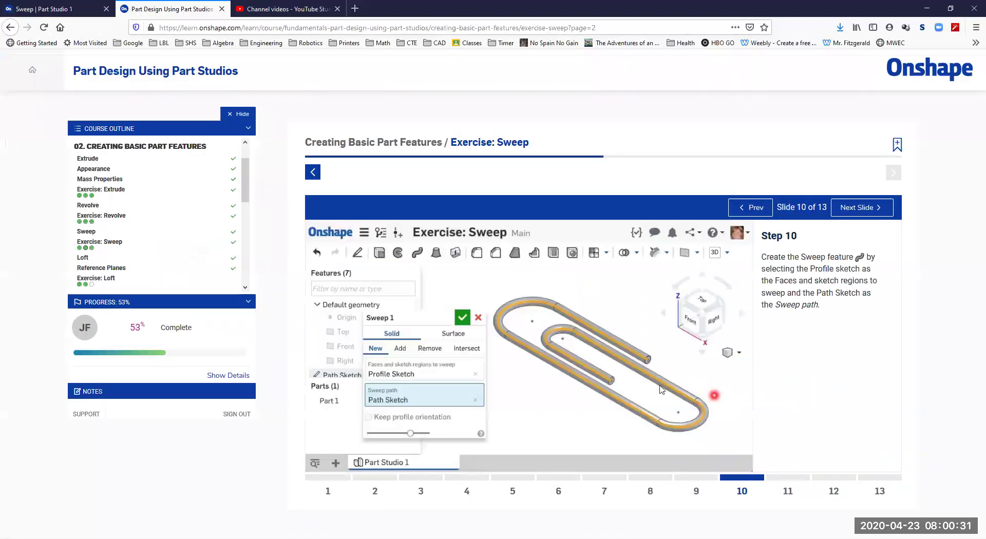
pyautogui.click(789, 492)
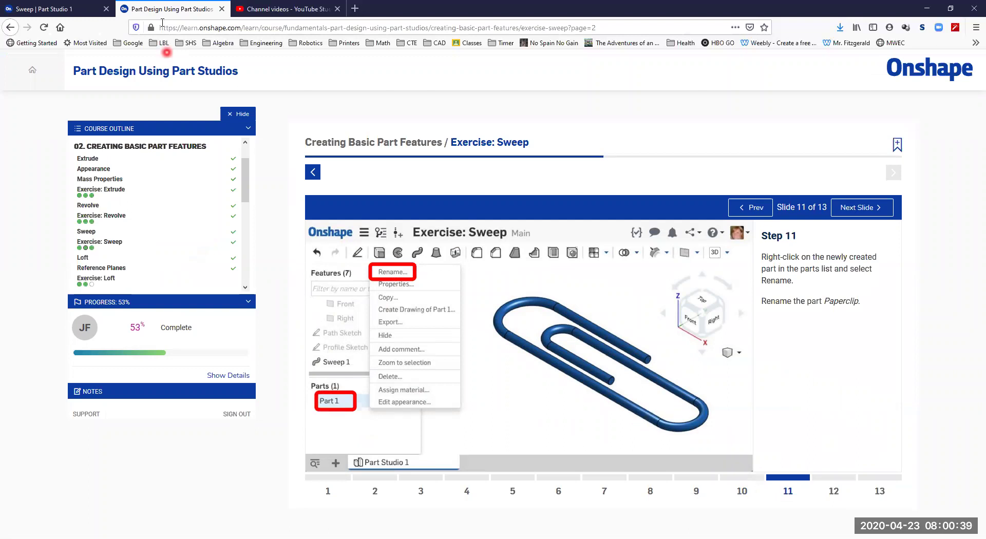
# Step: Confirm Sweep 1 and rename the resulting Part 1 to 'Paperclip'
pyautogui.click(56, 9)
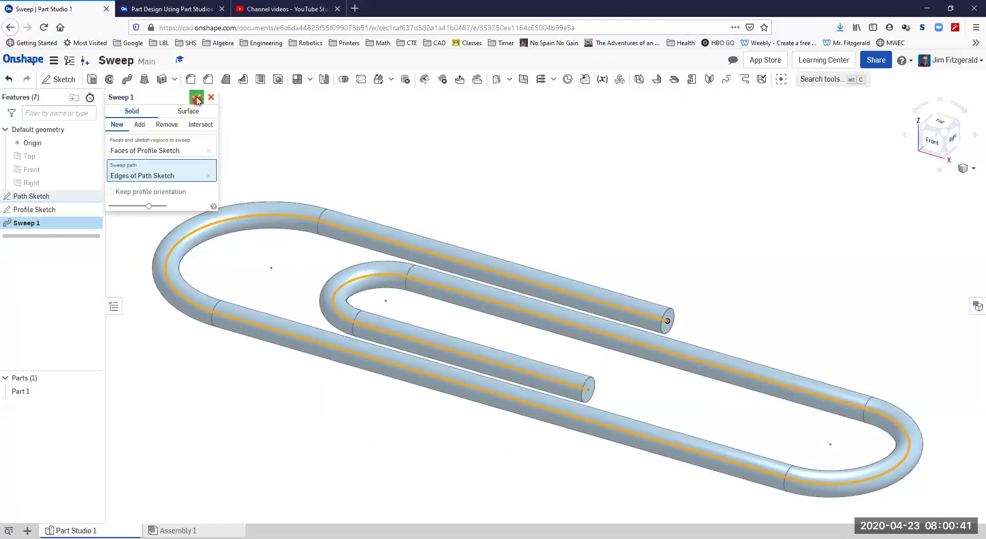
pyautogui.click(196, 97)
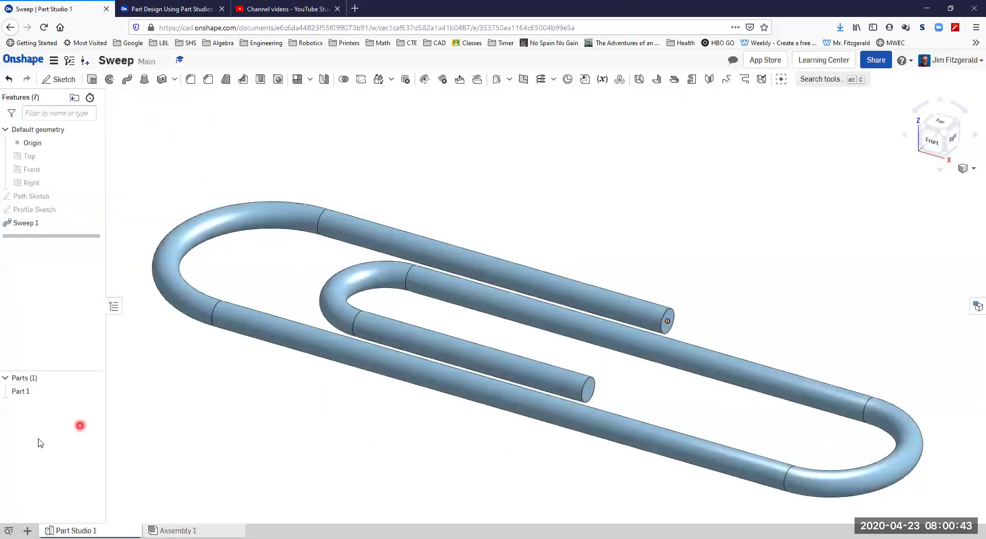
pyautogui.click(38, 393)
pyautogui.rightClick(39, 394)
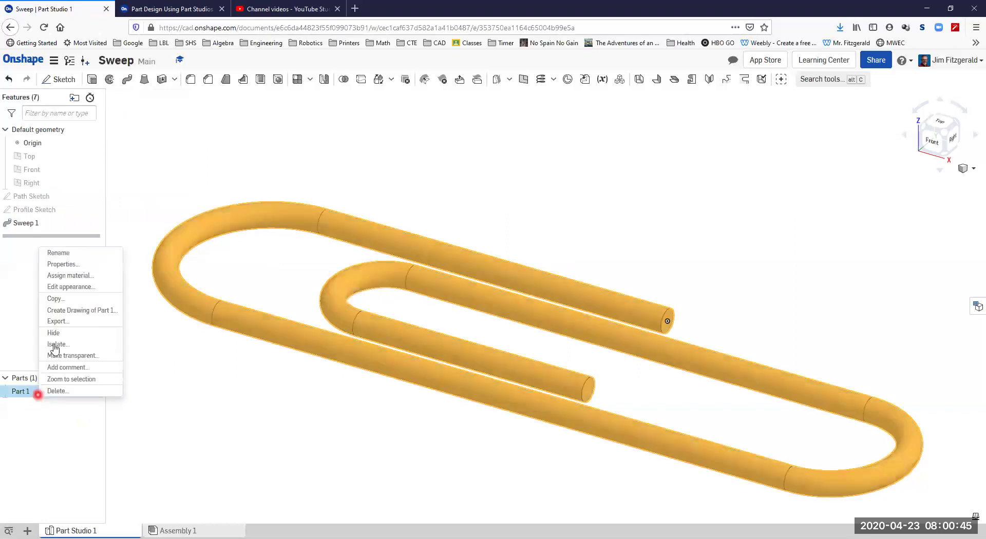
pyautogui.click(58, 252)
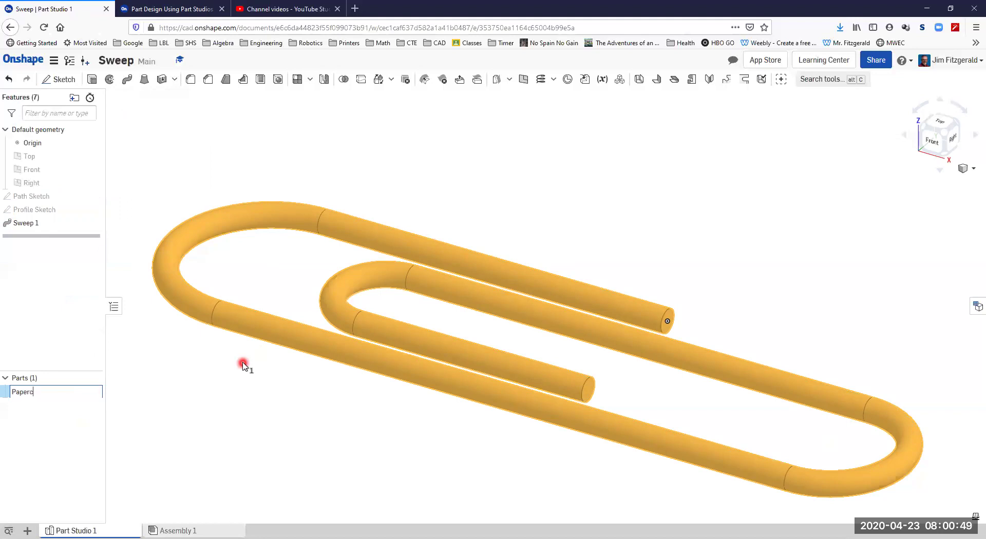
pyautogui.press('Return')
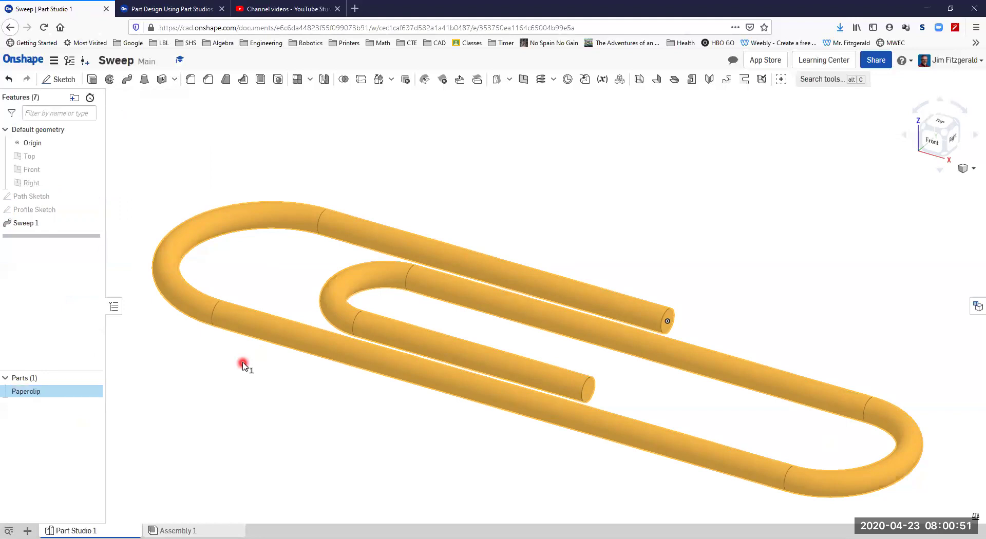
# Step: Begin assigning a material to Paperclip and show the course's material slide 12
pyautogui.rightClick(32, 393)
pyautogui.click(66, 272)
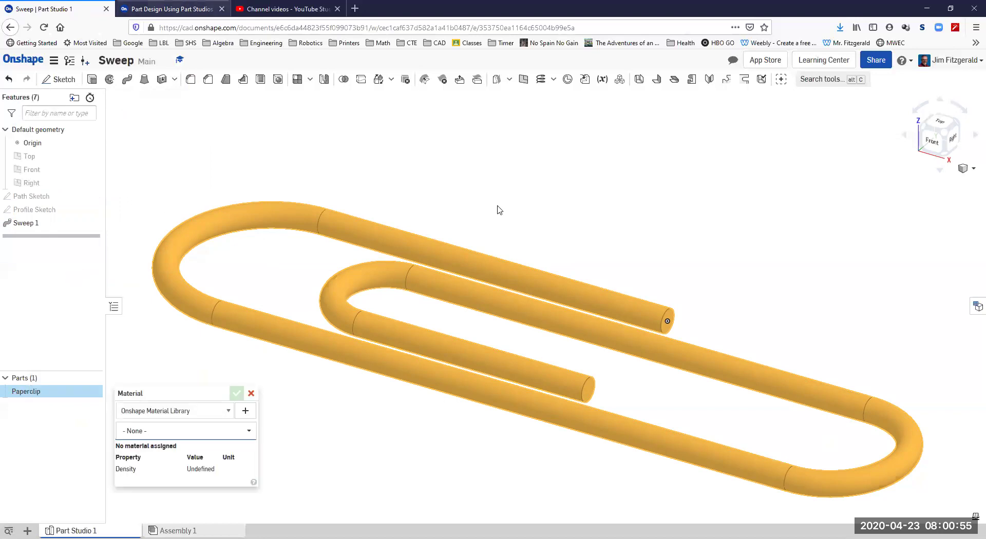
pyautogui.click(188, 7)
pyautogui.click(822, 479)
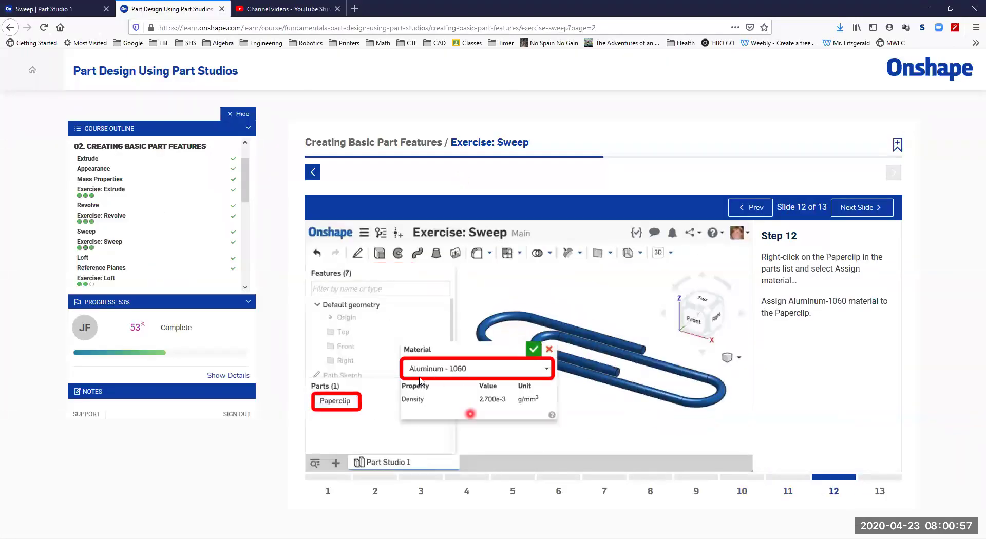
# Step: Give Paperclip the Aluminum - 1060 material, found by searching '106'
pyautogui.click(77, 8)
pyautogui.click(163, 412)
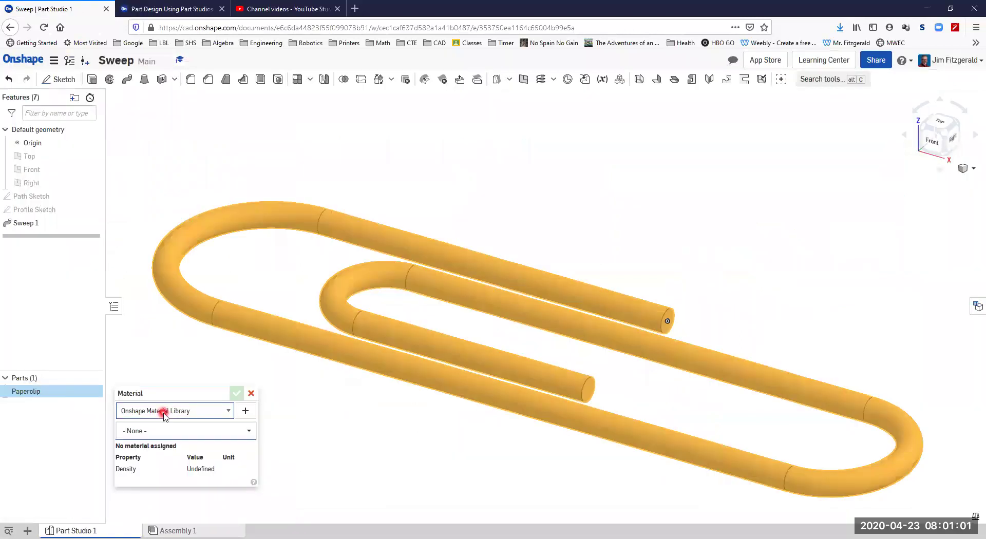
pyautogui.click(165, 430)
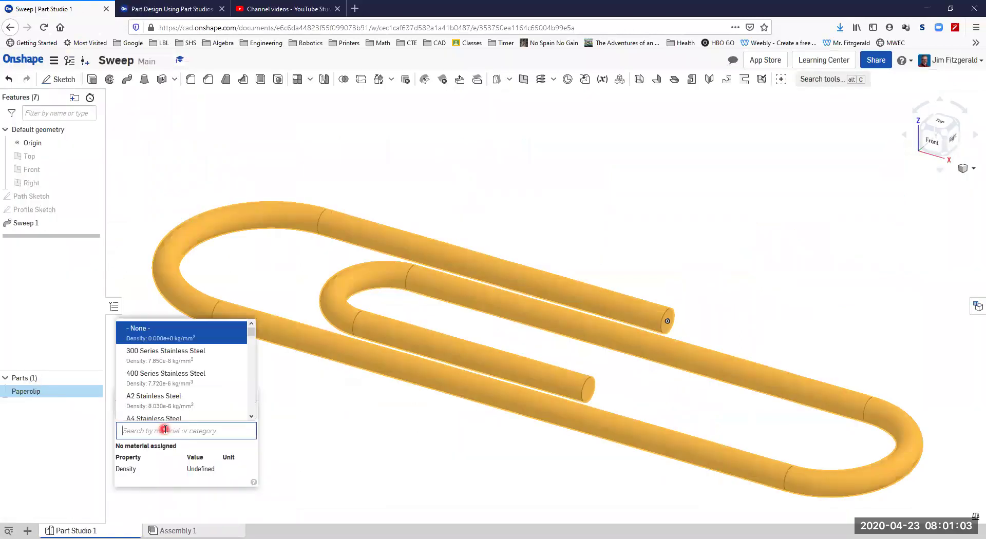
pyautogui.write('1060')
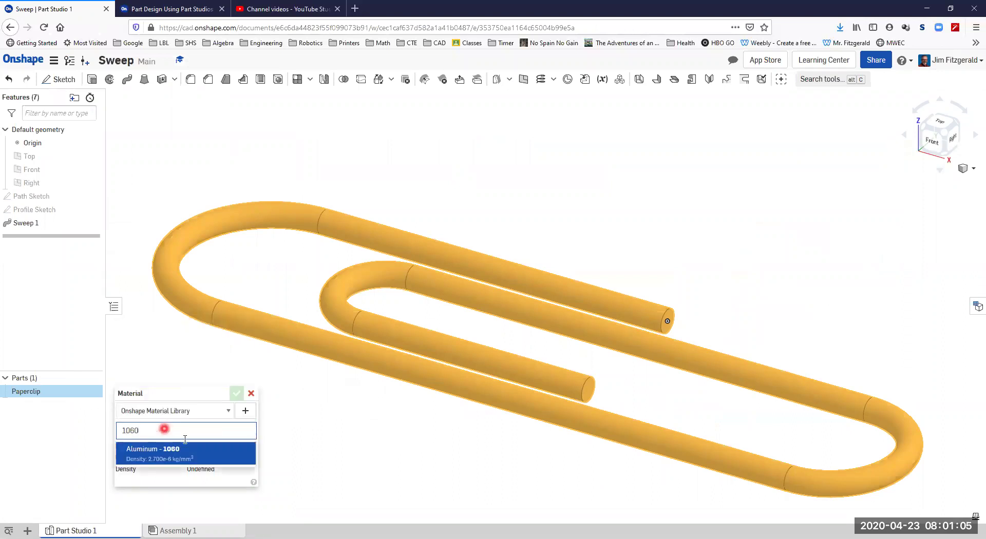
pyautogui.click(169, 454)
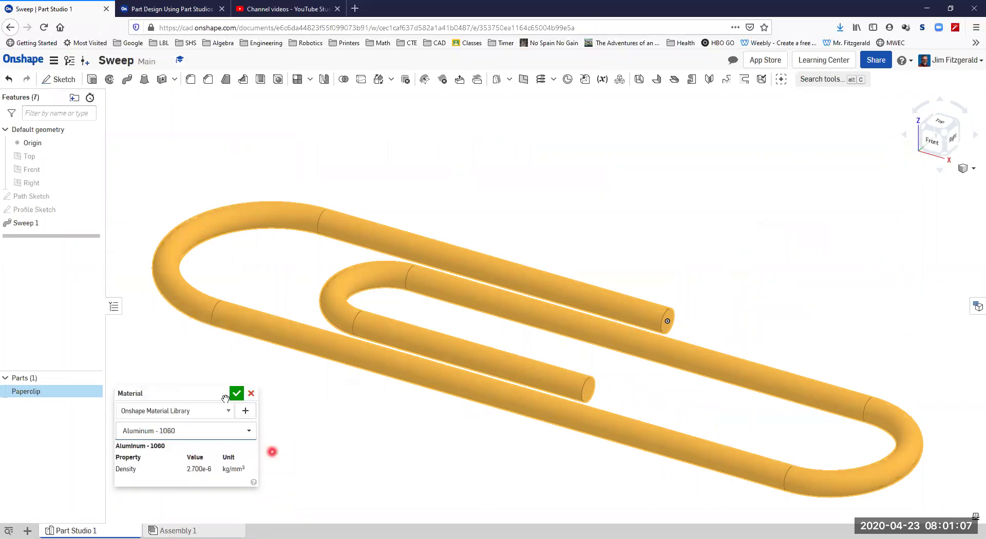
pyautogui.click(237, 394)
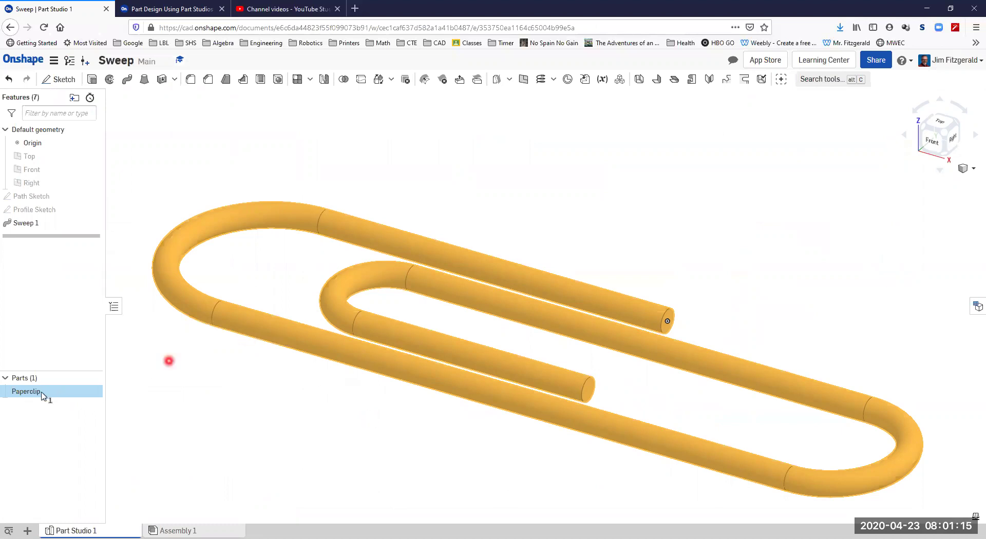
# Step: Show Paperclip's mass properties (0.026 kg) and advance the course to slide 13
pyautogui.click(23, 394)
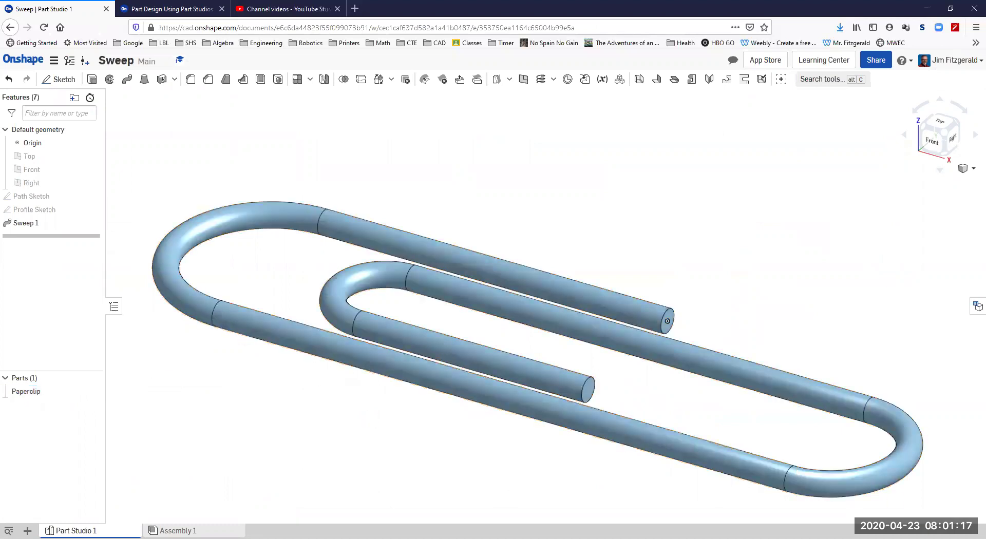
pyautogui.moveTo(777, 457); pyautogui.dragTo(729, 386, button='middle')
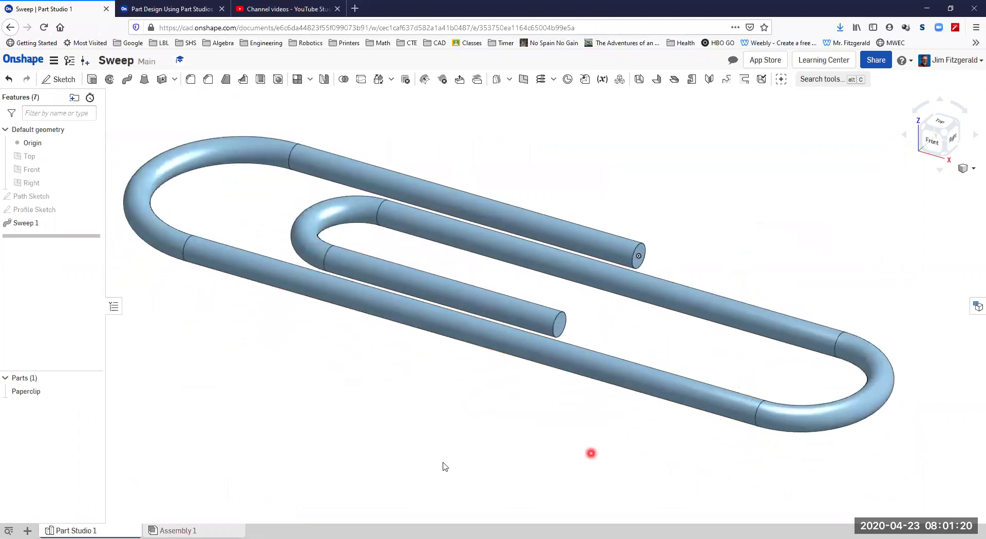
pyautogui.click(27, 393)
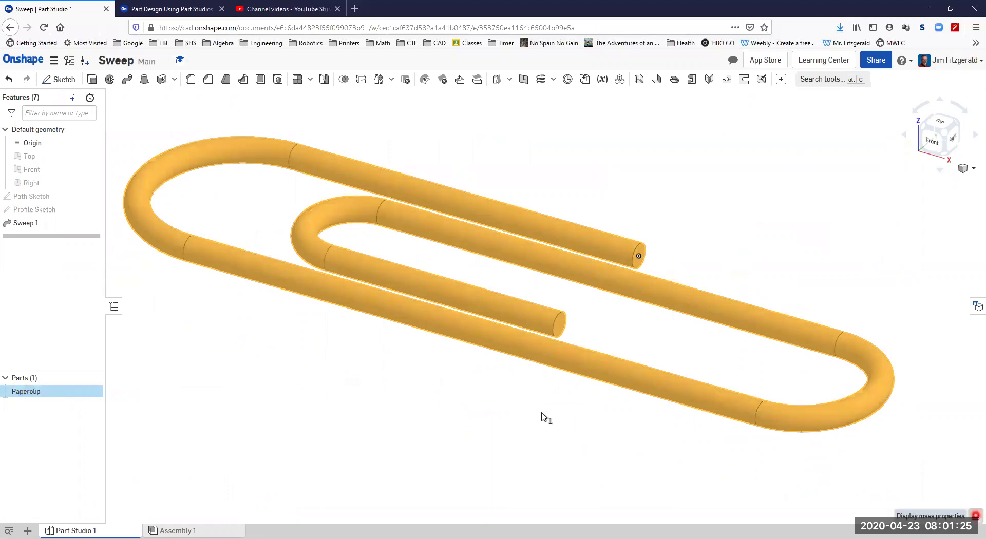
pyautogui.click(975, 517)
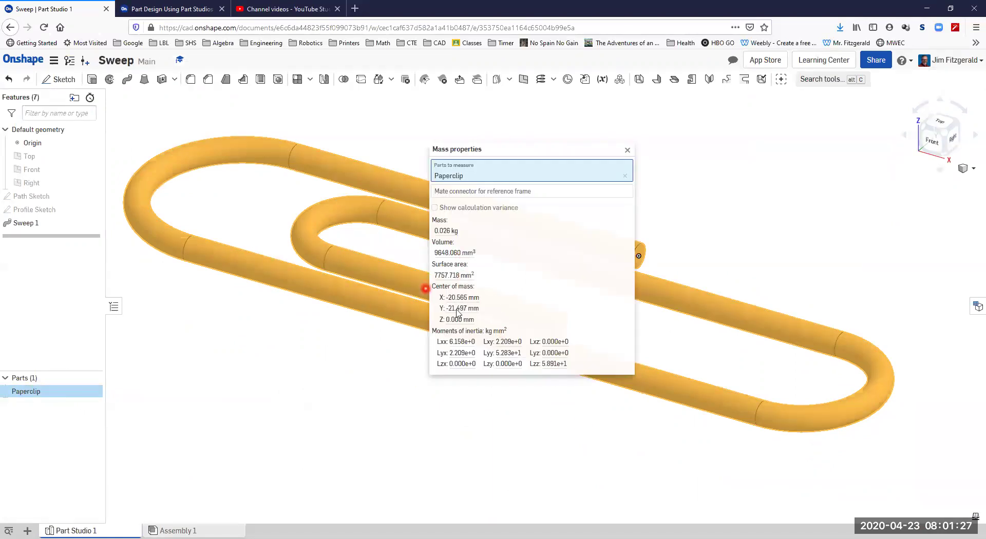
pyautogui.click(166, 11)
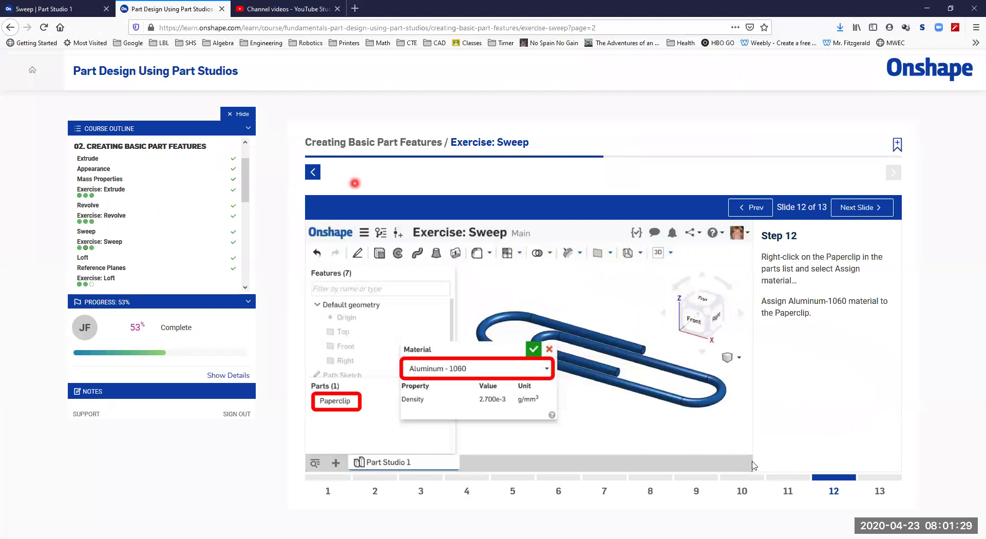
pyautogui.click(880, 485)
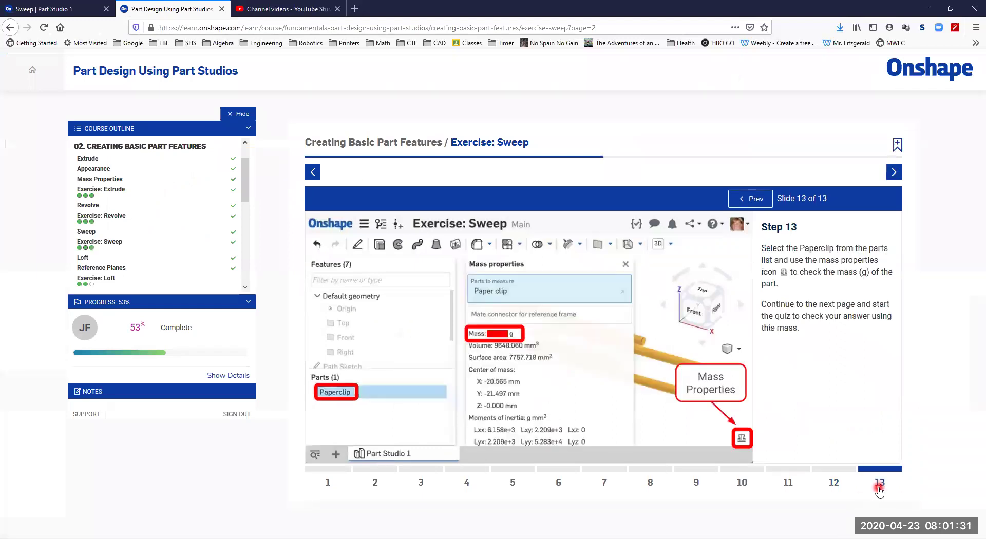
# Step: Set the workspace default mass unit to Gram so Paperclip's mass reads 26.050 g
pyautogui.click(42, 10)
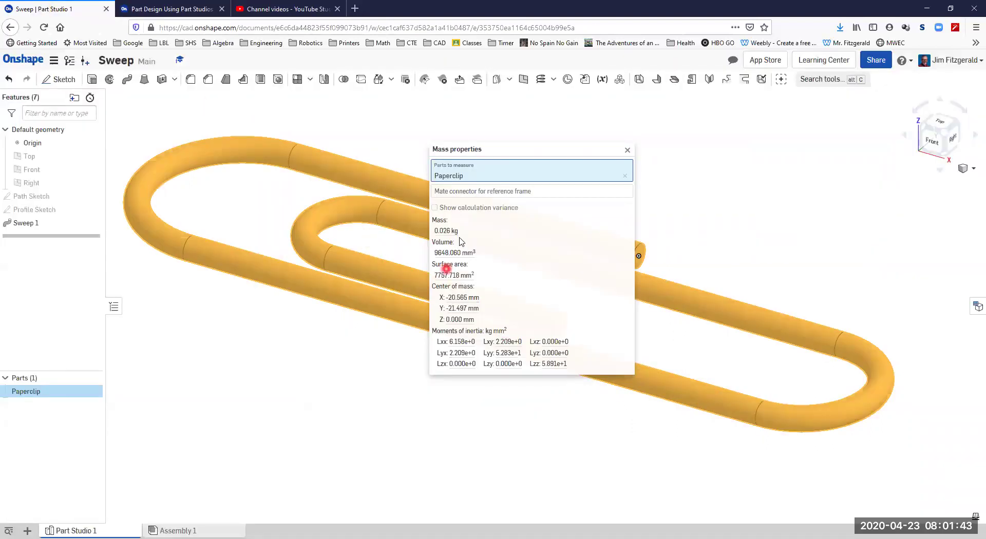
pyautogui.click(442, 230)
pyautogui.click(54, 62)
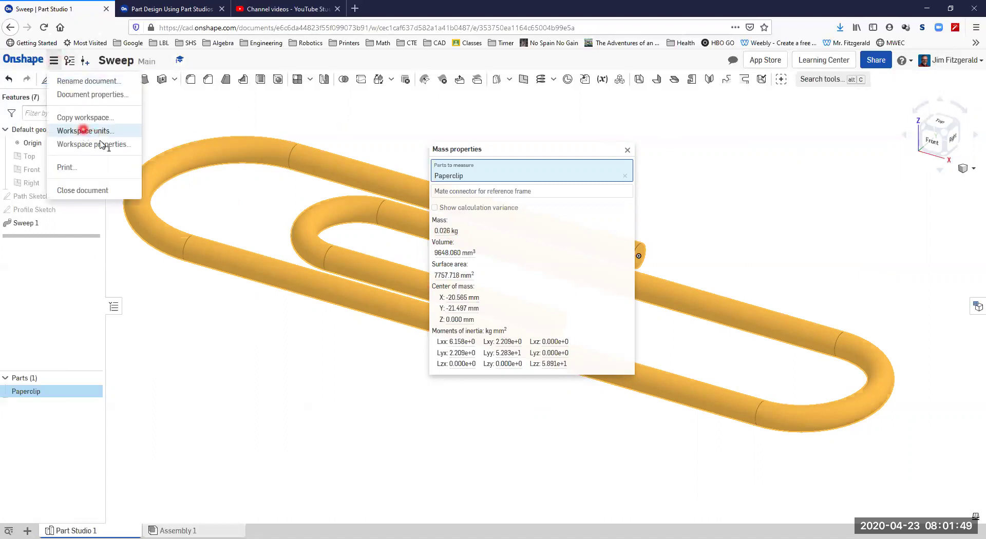
pyautogui.click(82, 131)
pyautogui.click(156, 224)
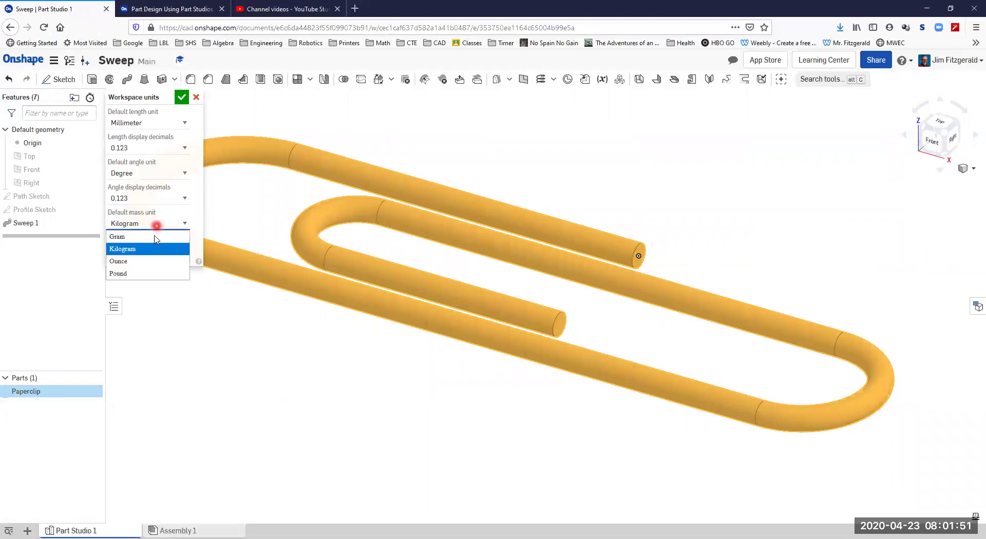
pyautogui.click(117, 237)
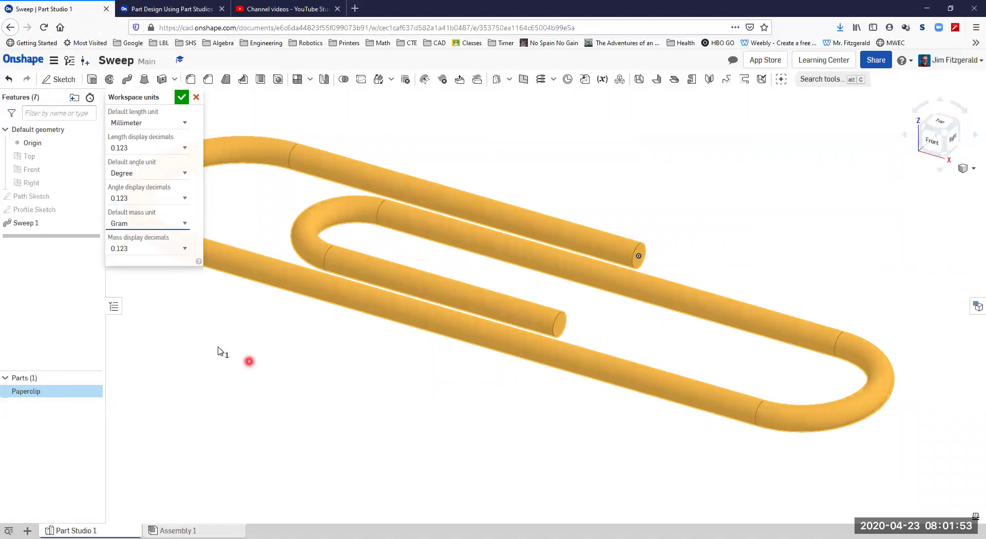
pyautogui.click(181, 97)
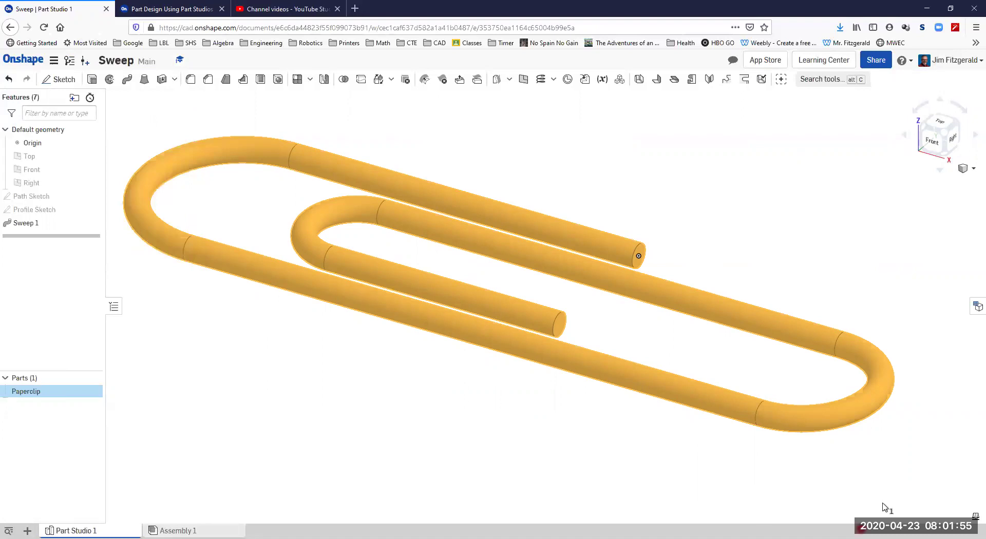
pyautogui.click(973, 515)
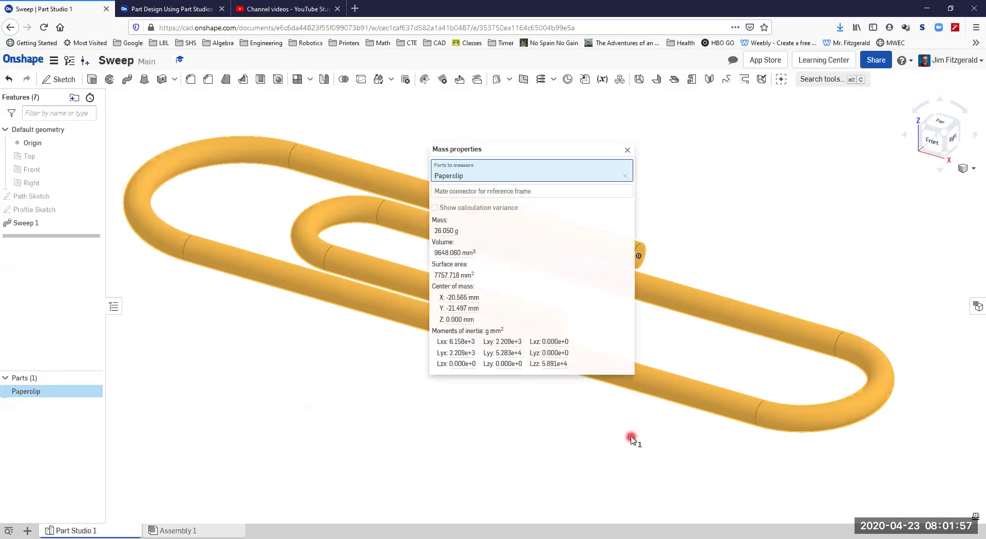